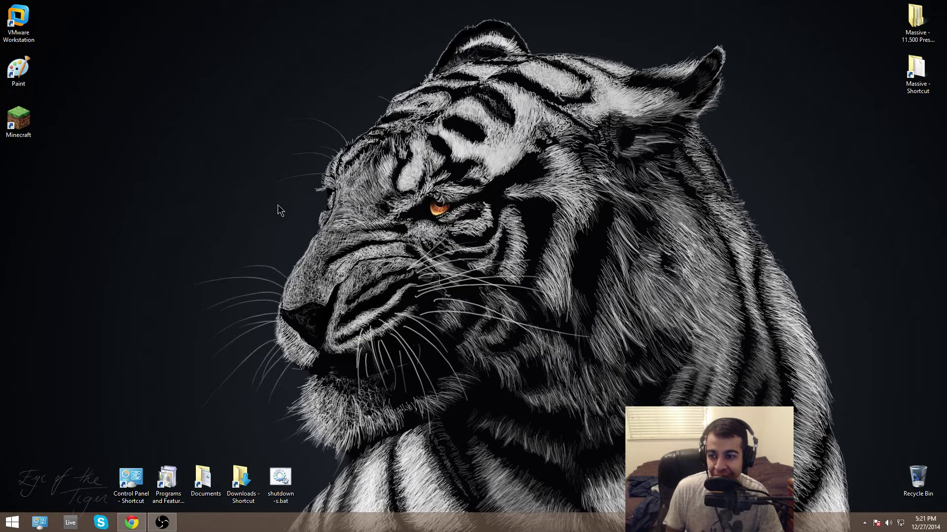
- Select the Paint shortcut on the Windows desktop
left_click_drag(24, 79, 32, 82)
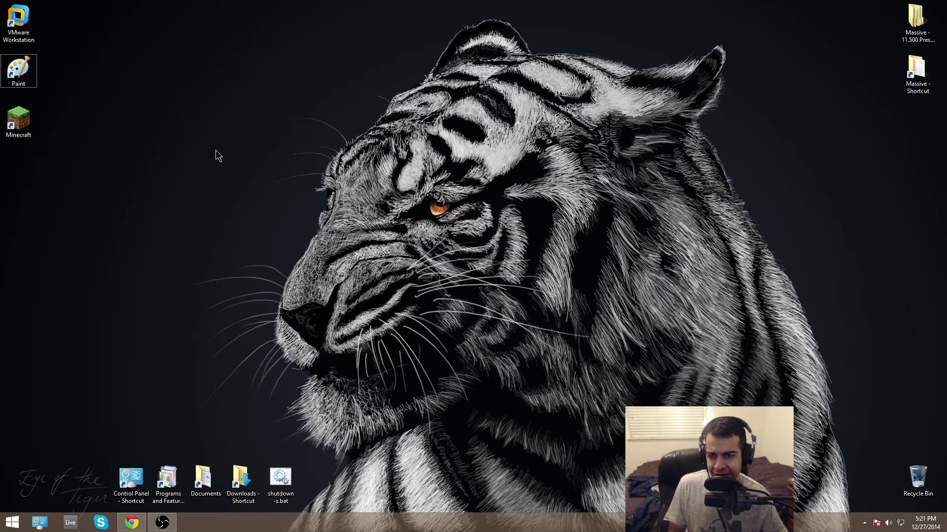
left_click(33, 79)
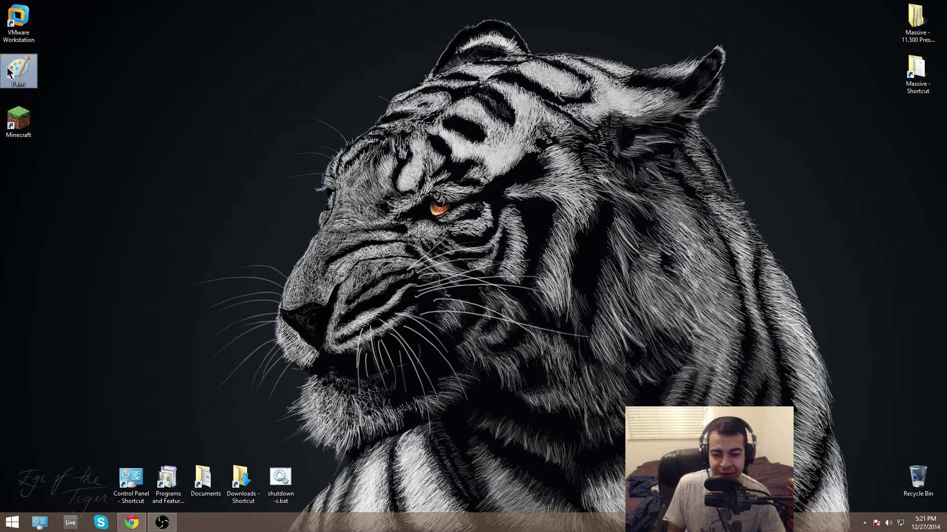
left_click(67, 82)
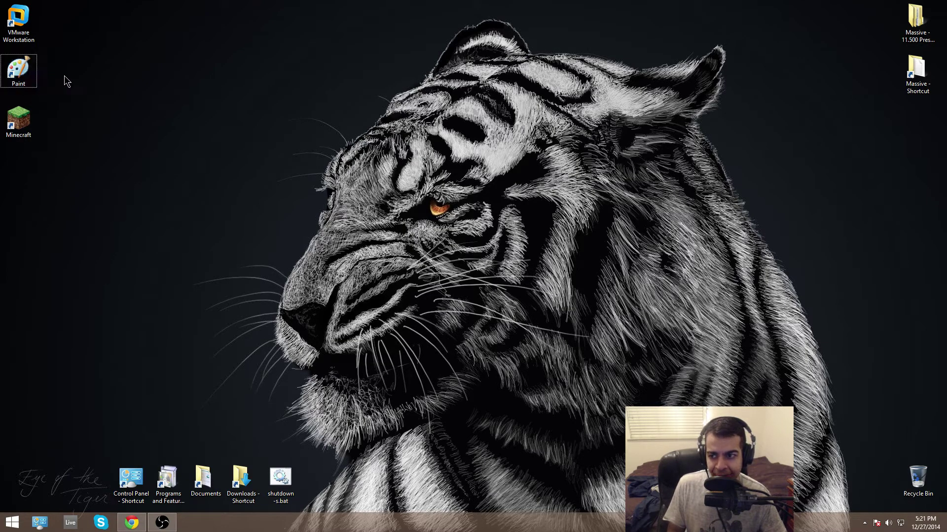
left_click(25, 77)
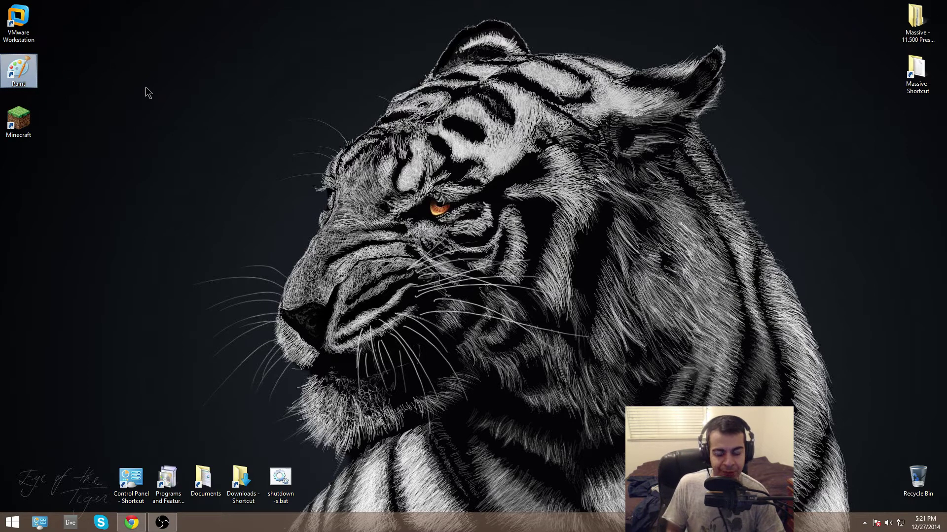
- Close the open Chrome window from its taskbar jump list, then relaunch and maximize Chrome
right_click(132, 524)
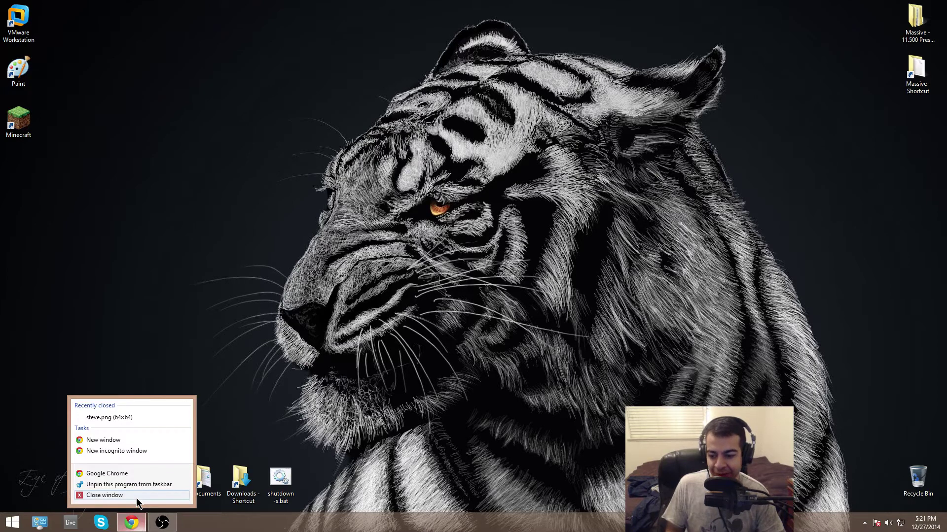
left_click(136, 498)
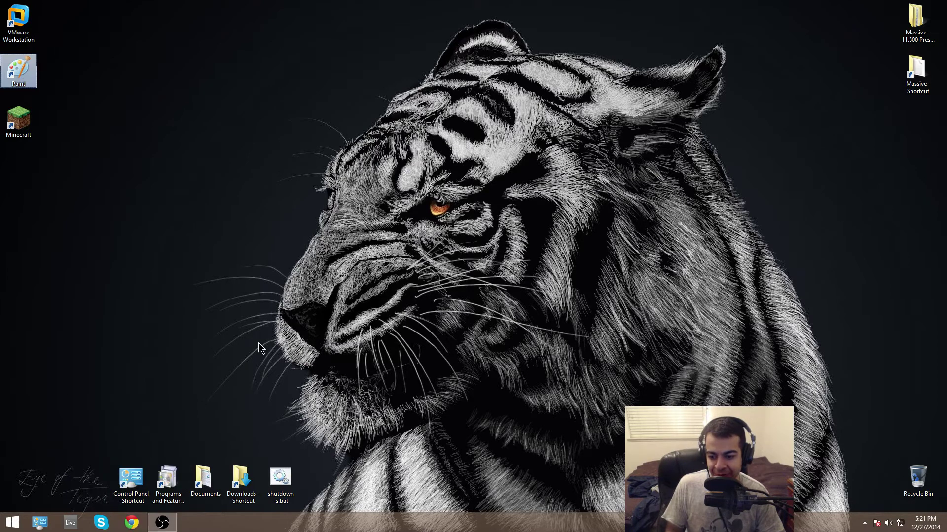
left_click(140, 528)
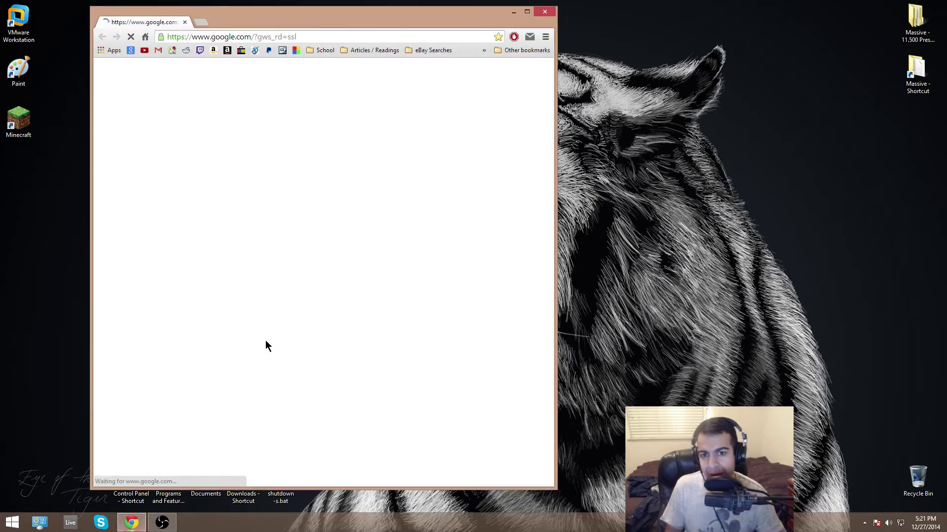
left_click(323, 35)
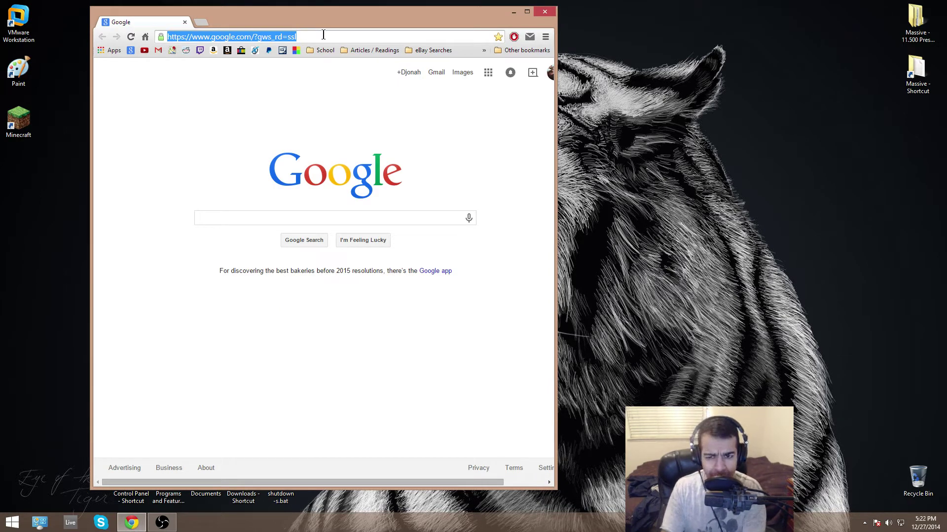
left_click(526, 11)
- Load minecraft.net and open the account Profile page
type("minecraft")
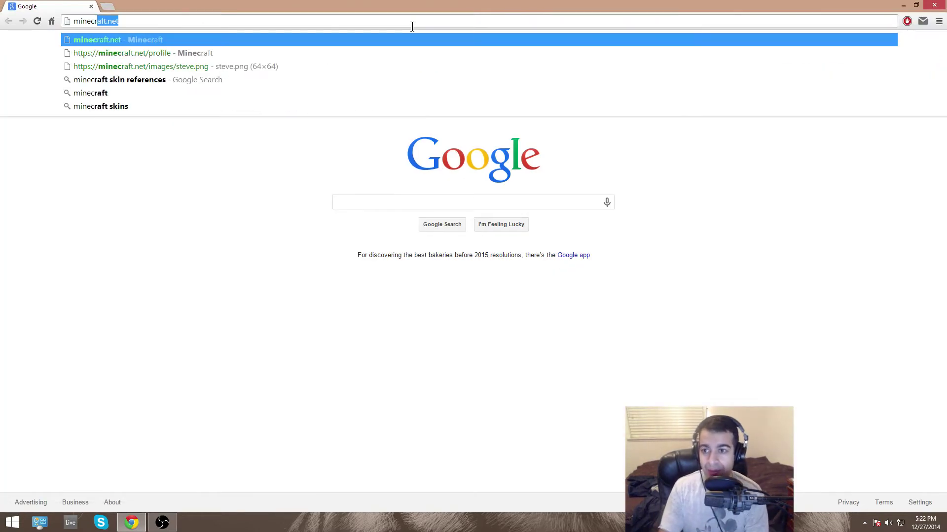
type(".net")
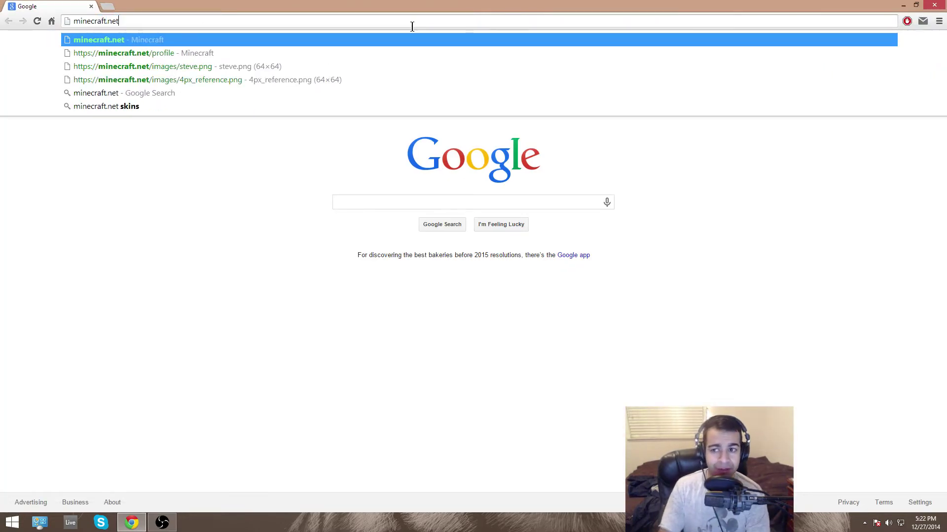
key("Return")
left_click_drag(770, 65, 879, 66)
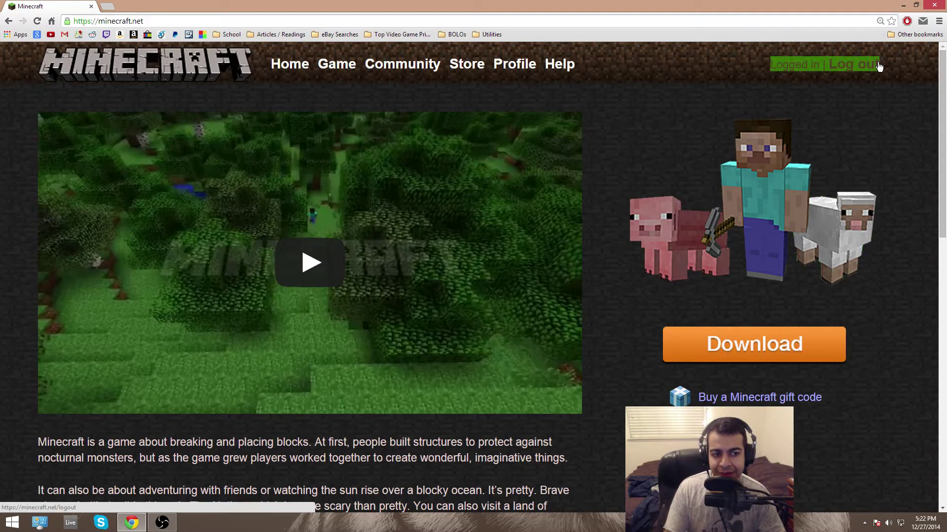
left_click(599, 70)
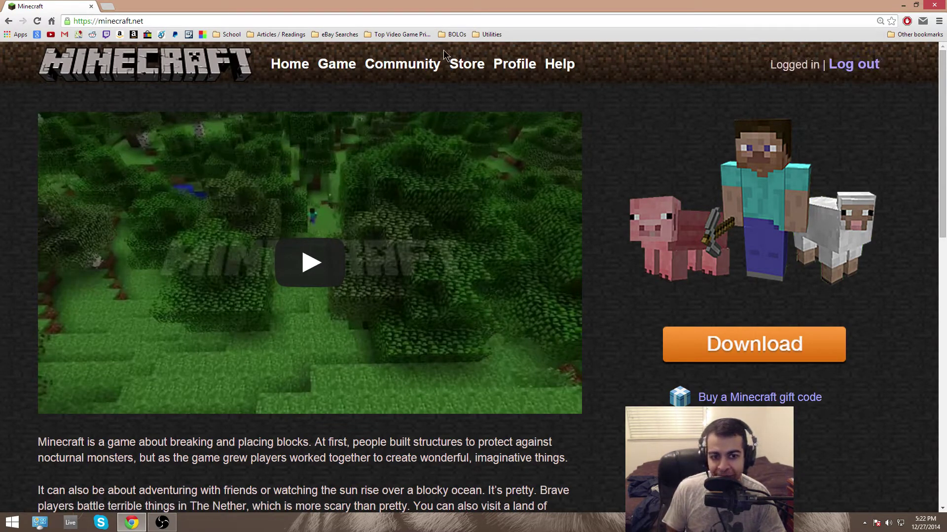
left_click(515, 68)
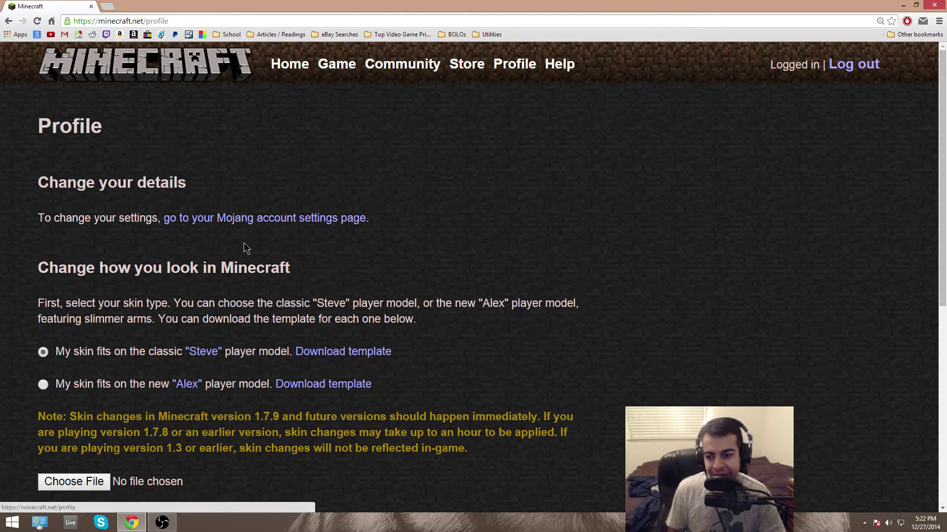
- Open the classic Steve skin template image and restore Chrome to a smaller window
left_click_drag(185, 335, 221, 335)
left_click(197, 356)
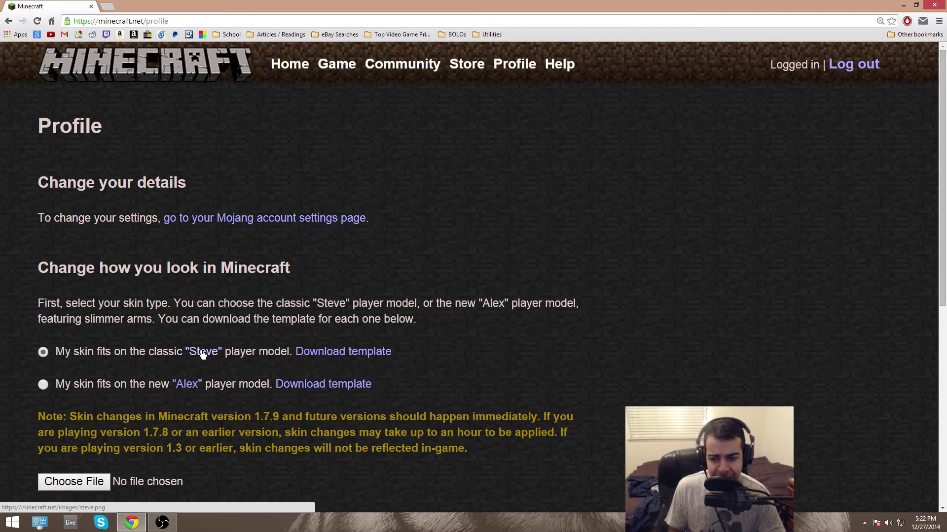
left_click(202, 353)
left_click_drag(151, 15, 361, 17)
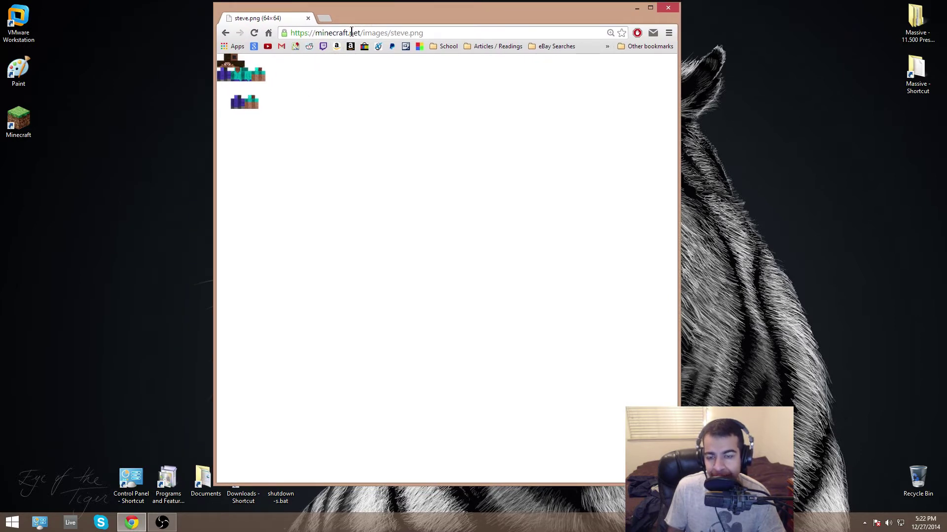
- Save the Steve skin image as steve.png on the desktop
right_click(241, 87)
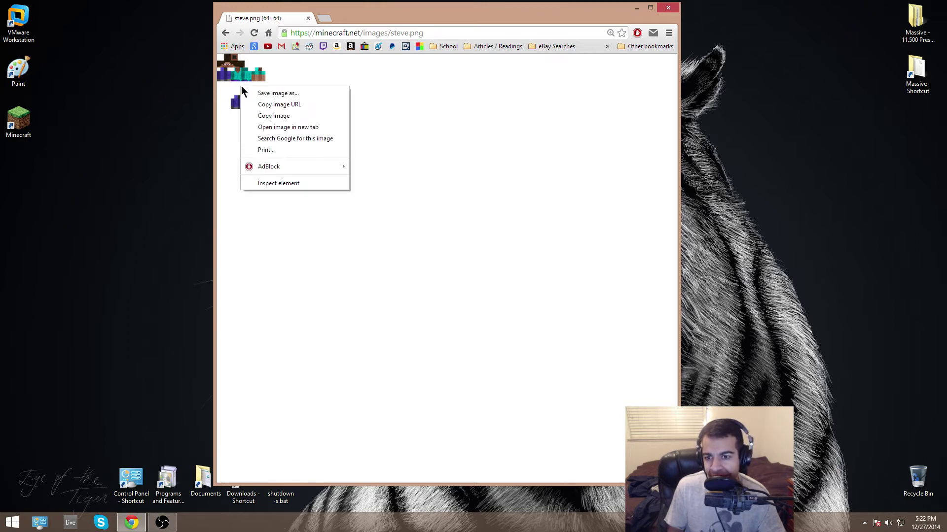
left_click(248, 90)
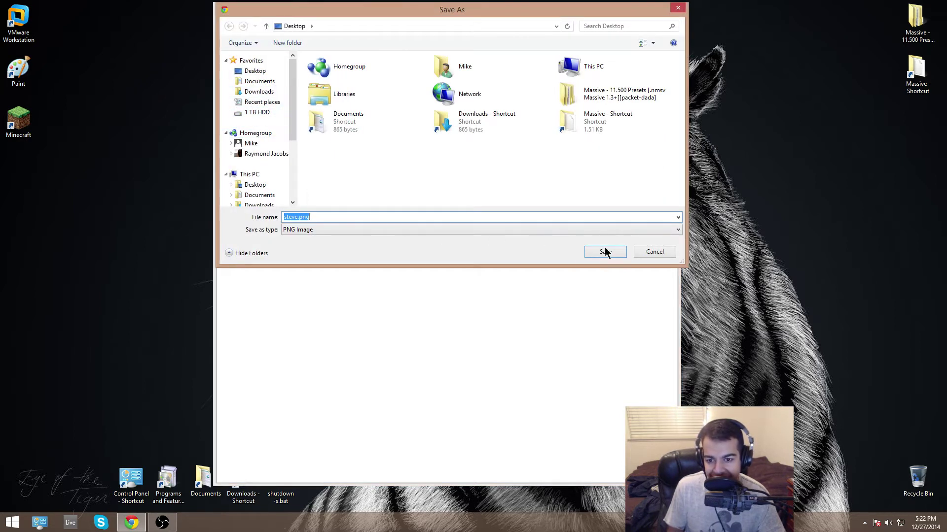
left_click(609, 252)
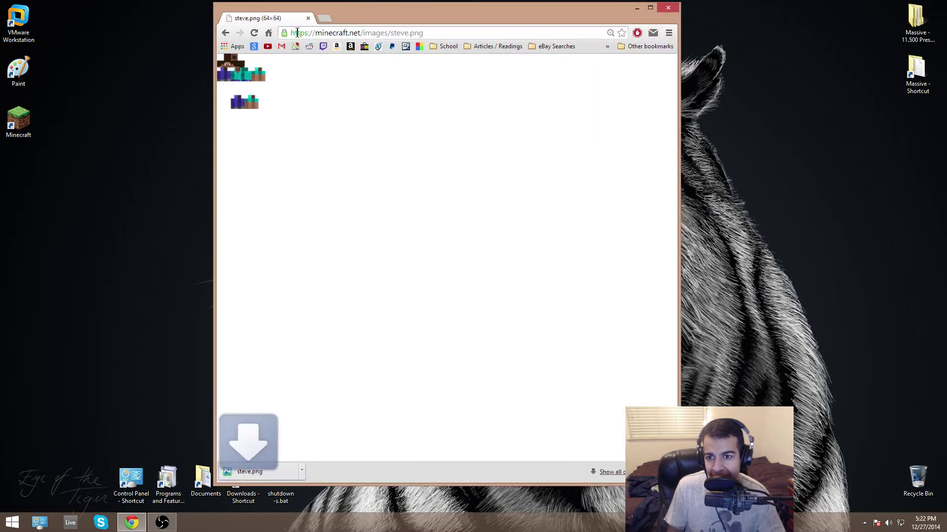
- Move steve.png aside on the desktop and minimize Chrome
left_click_drag(376, 19, 408, 23)
left_click(20, 170)
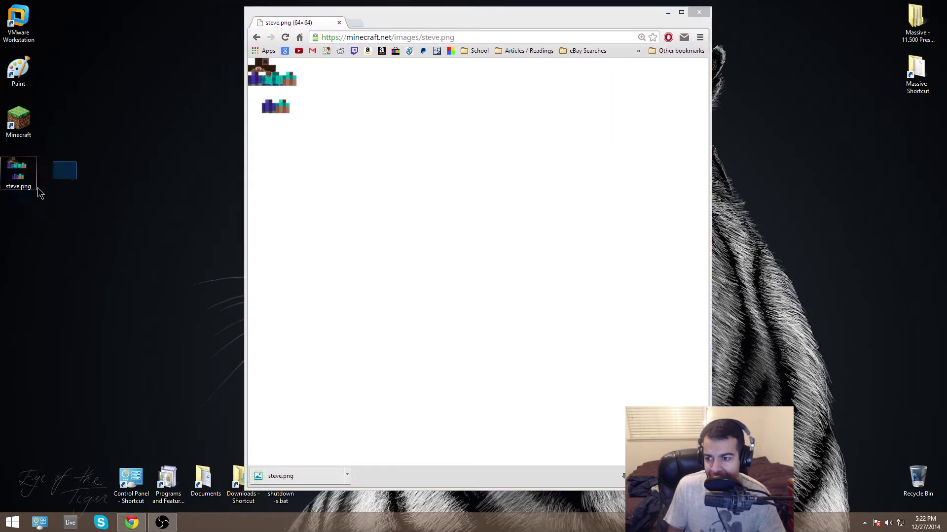
left_click_drag(17, 184, 94, 183)
left_click(251, 86)
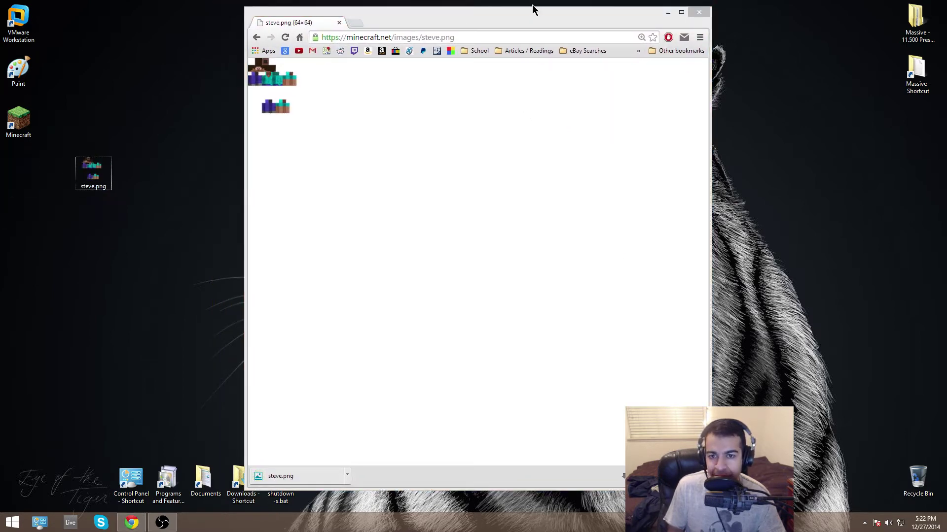
left_click(667, 13)
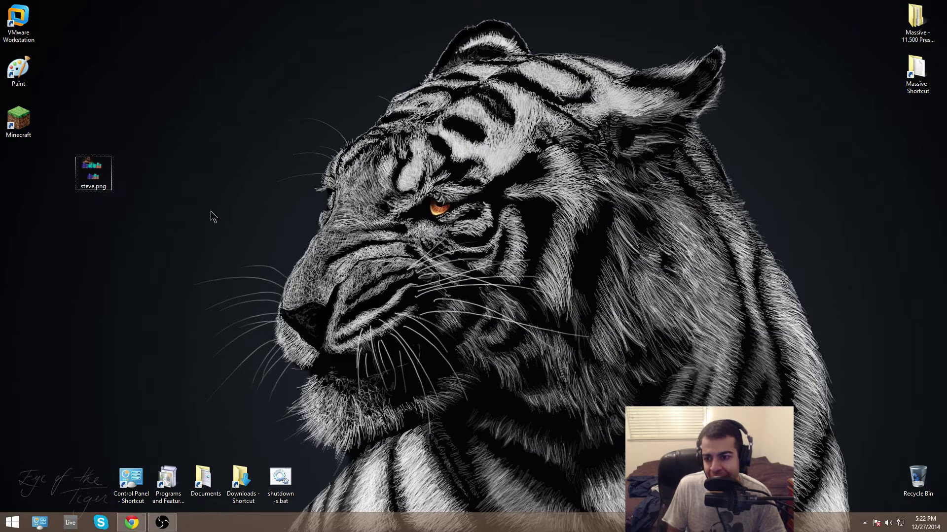
- Open steve.png in Paint using the file's Open with menu
right_click(97, 182)
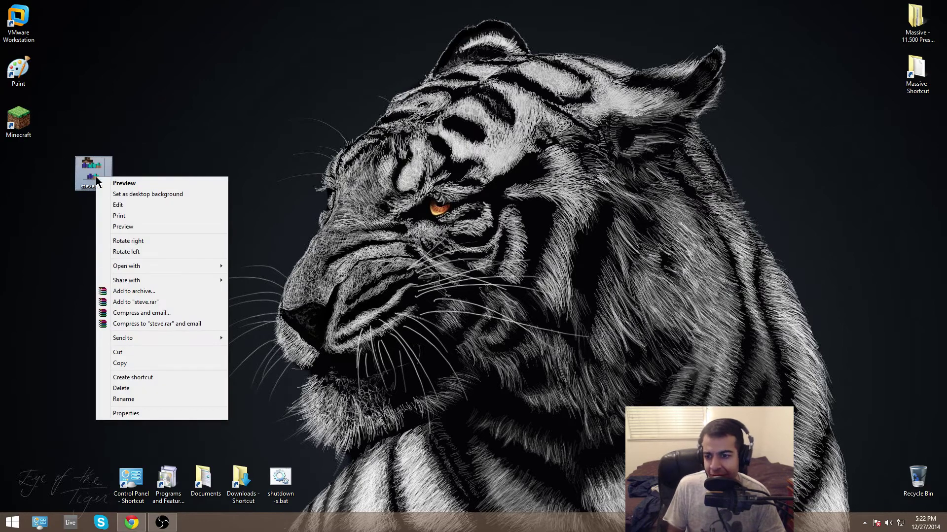
mouse_move(156, 267)
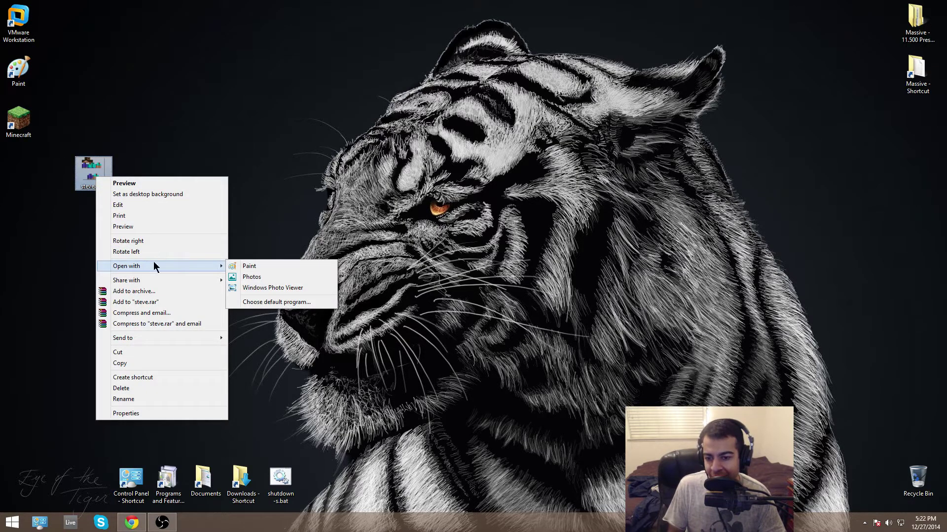
left_click(248, 267)
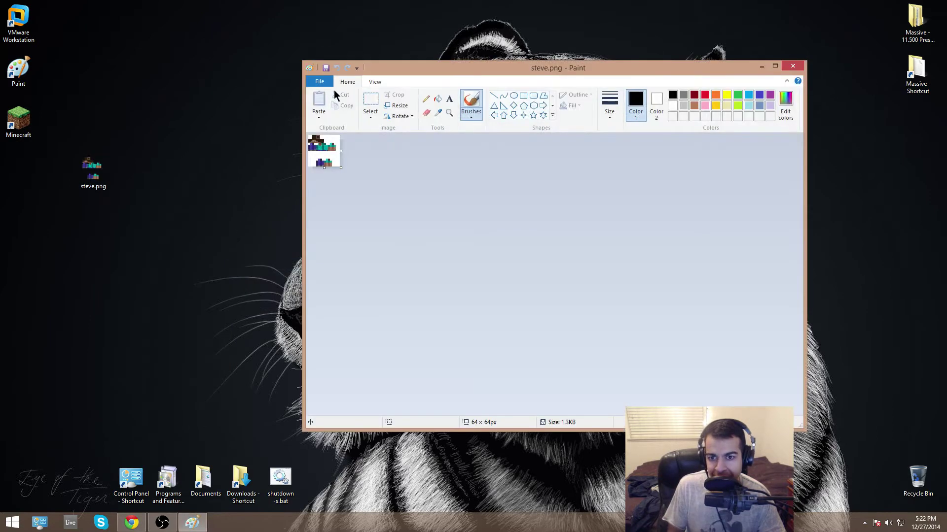
- Launch Paint from the desktop and open steve.png through File > Open
double_click(19, 69)
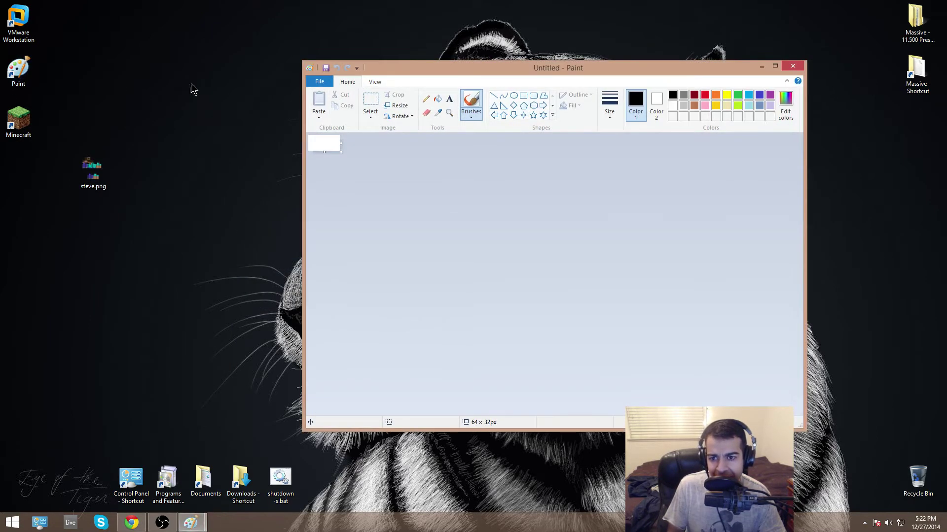
left_click(320, 86)
left_click(338, 121)
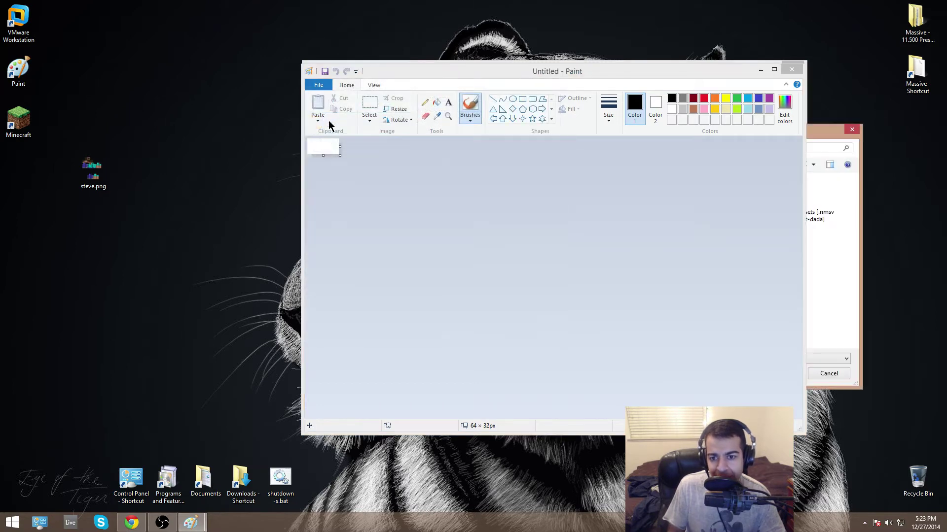
left_click_drag(827, 136, 418, 158)
double_click(158, 276)
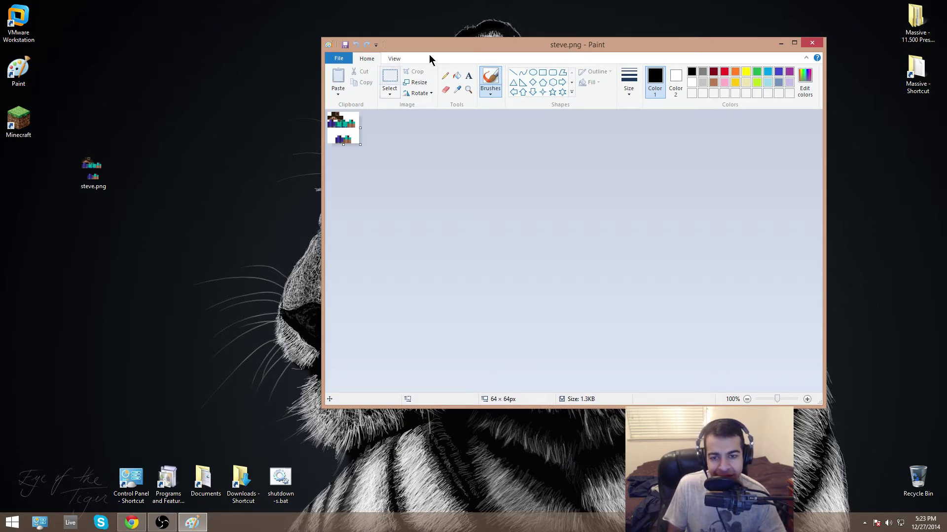
- Reposition the Paint window and test zooming in, then back out to 100%
left_click_drag(464, 43, 467, 60)
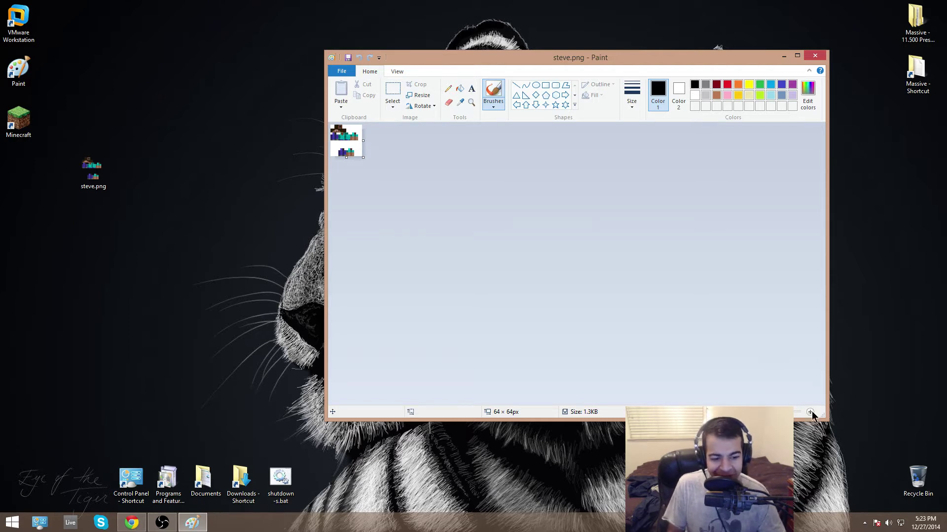
left_click_drag(603, 59, 583, 51)
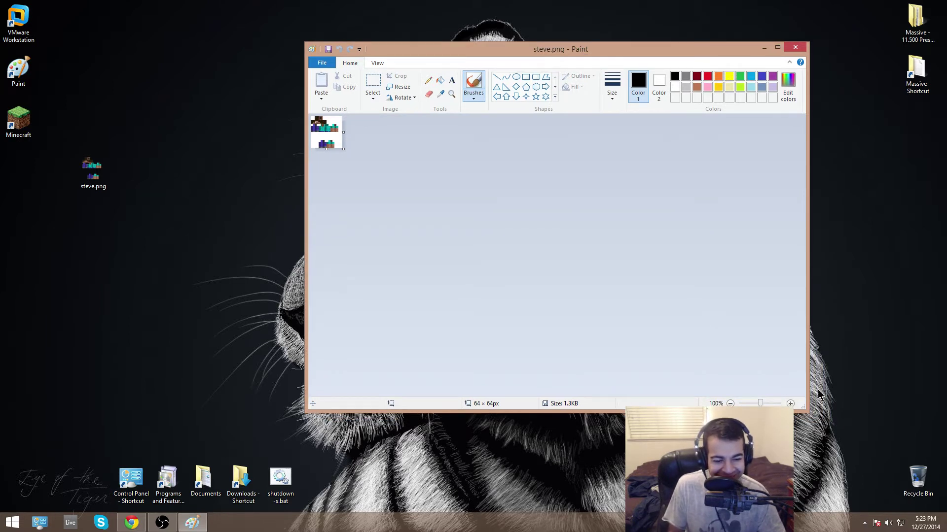
left_click(790, 404)
left_click(790, 403)
left_click(790, 403)
left_click(790, 404)
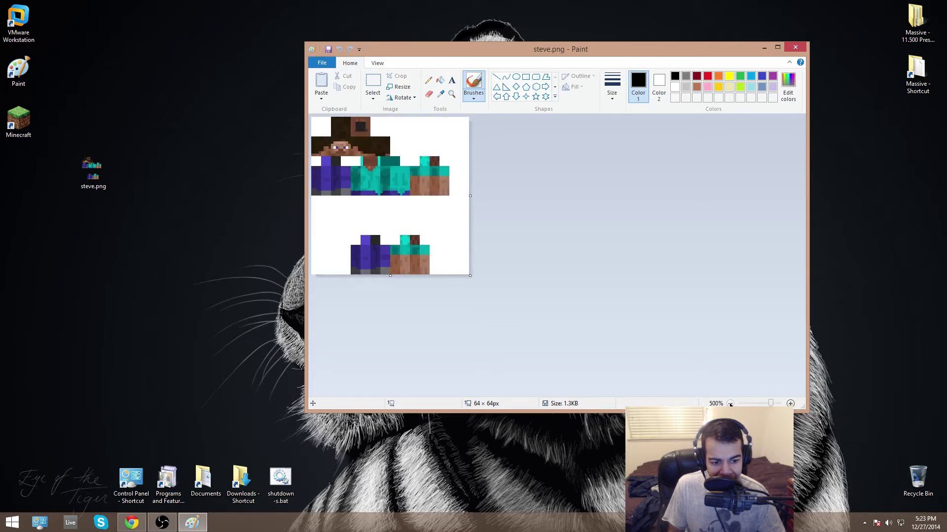
left_click(730, 404)
left_click(729, 403)
left_click(730, 403)
left_click(729, 404)
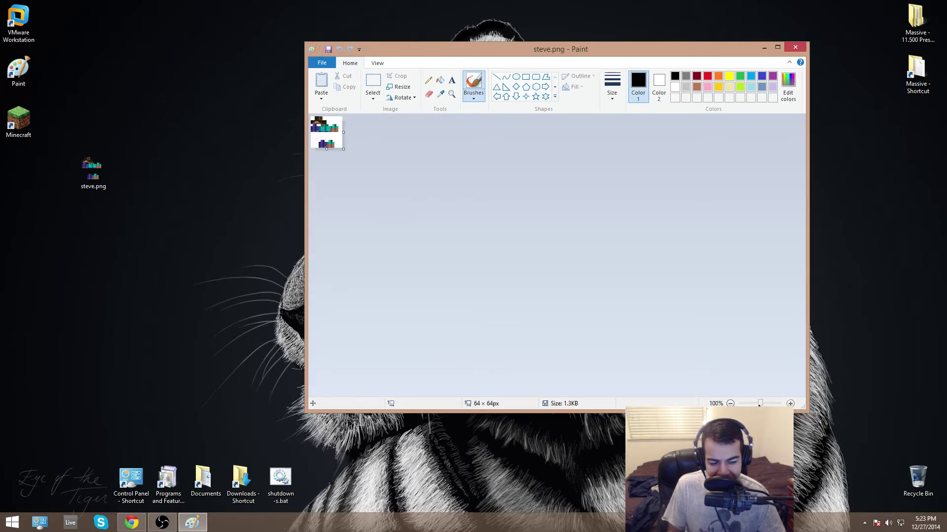
- Zoom the steve.png skin view in to 800%
mouse_move(761, 404)
left_mouse_down()
mouse_move(774, 404)
mouse_move(760, 403)
left_mouse_up()
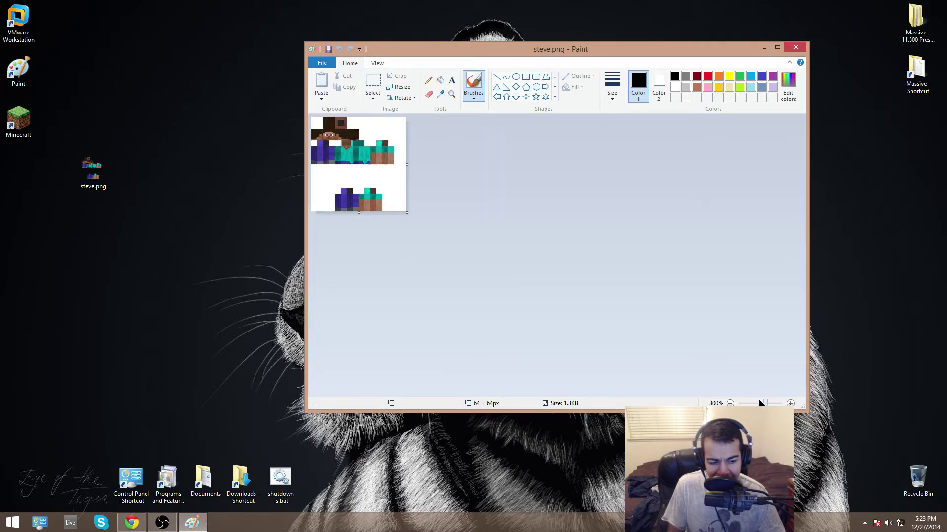
left_click(790, 403)
left_click(791, 404)
left_click(790, 403)
left_click(790, 403)
left_click(790, 403)
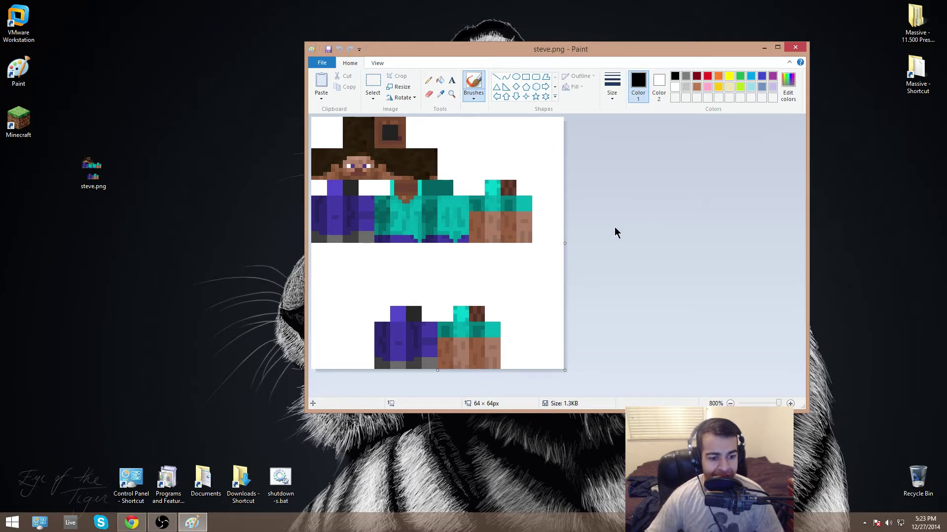
left_click(468, 219)
scroll(481, 224, "down", 3)
scroll(483, 228, "up", 2)
scroll(485, 228, "down", 2)
scroll(487, 235, "up", 3)
- Undo the stray dark dot, then draw and undo a black test stroke
key("ctrl+z")
left_click_drag(471, 55, 487, 59)
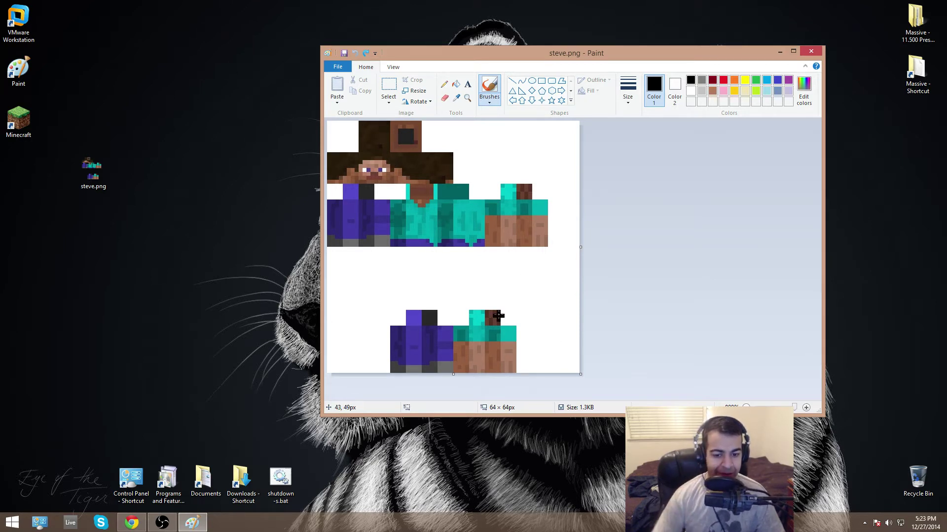
mouse_move(394, 269)
left_mouse_down()
mouse_move(364, 321)
mouse_move(542, 289)
mouse_move(567, 370)
mouse_move(395, 313)
mouse_move(375, 347)
left_mouse_up()
key("ctrl+z")
key("ctrl+z")
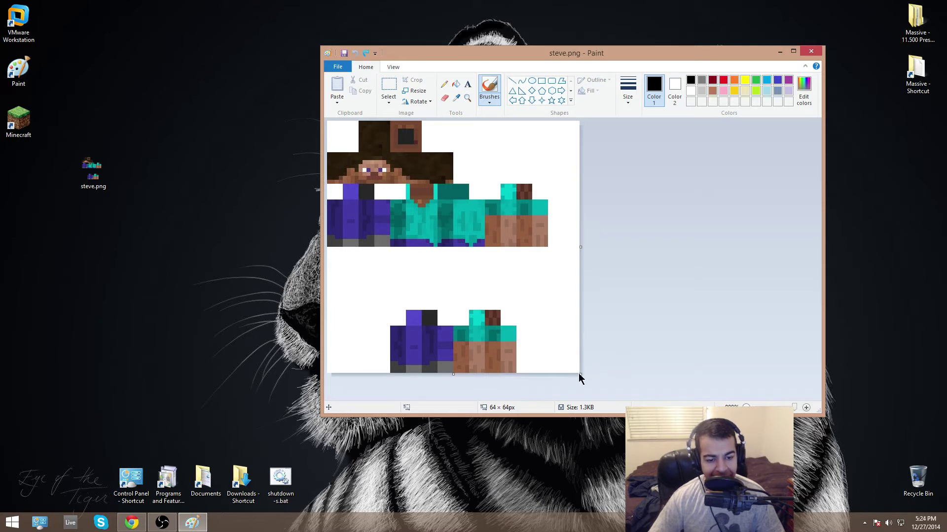
- Pick the pencil and pink, draw test L and R letters, then undo them
left_click(444, 84)
left_click(723, 91)
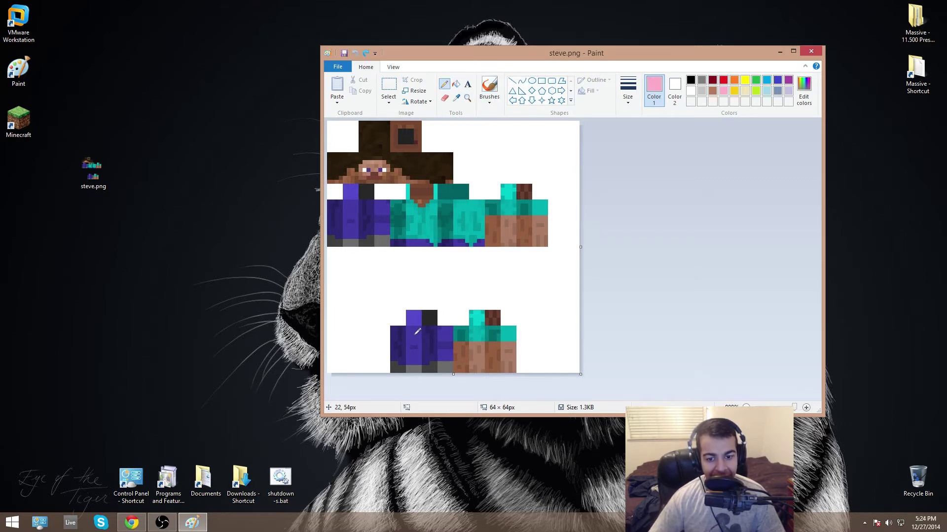
mouse_move(416, 336)
left_mouse_down()
mouse_move(416, 355)
mouse_move(471, 352)
left_mouse_up()
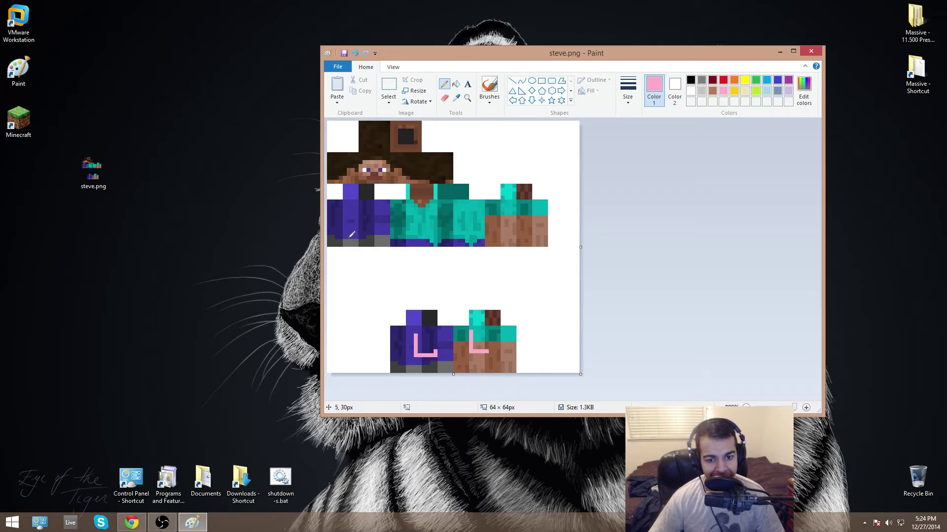
mouse_move(347, 212)
left_mouse_down()
mouse_move(346, 202)
mouse_move(372, 222)
left_mouse_up()
mouse_move(507, 212)
left_mouse_down()
mouse_move(507, 233)
mouse_move(510, 202)
mouse_move(531, 229)
left_mouse_up()
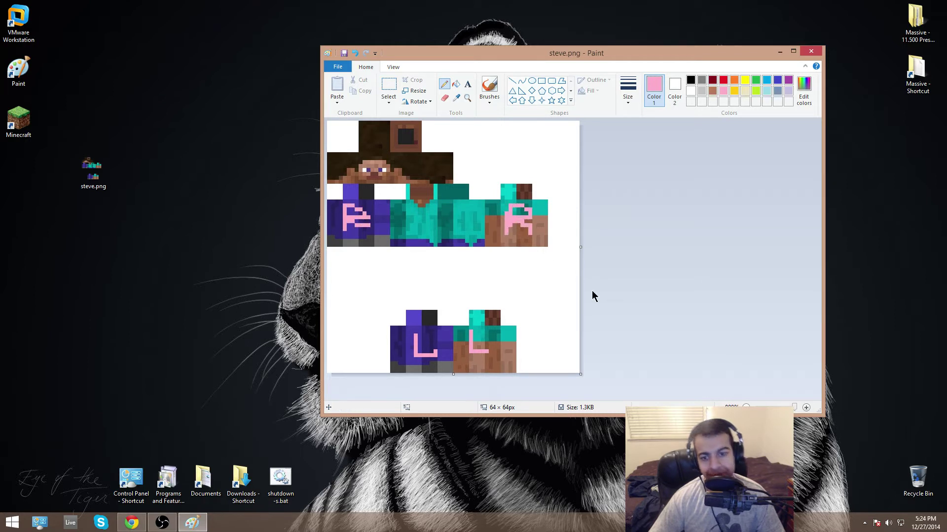
key("ctrl+z")
key("ctrl+z")
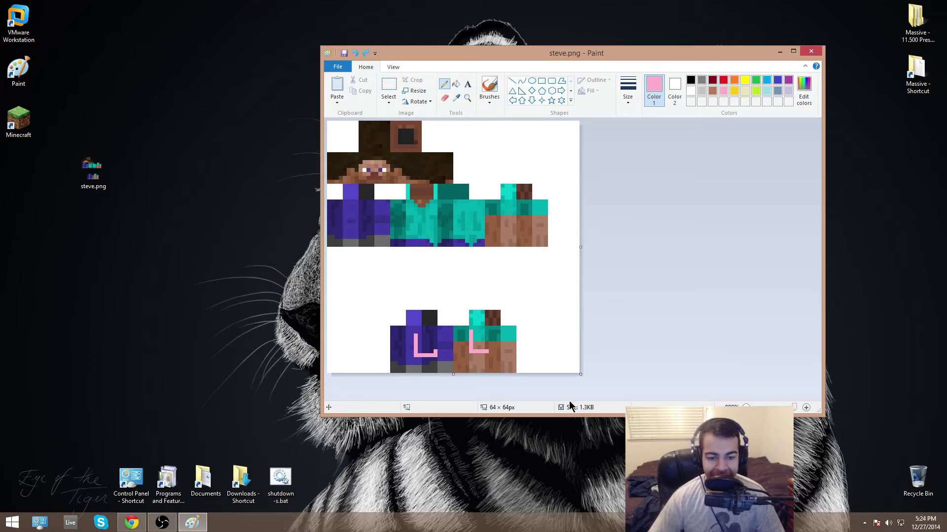
key("ctrl+z")
key("ctrl+z")
left_click_drag(580, 374, 581, 247)
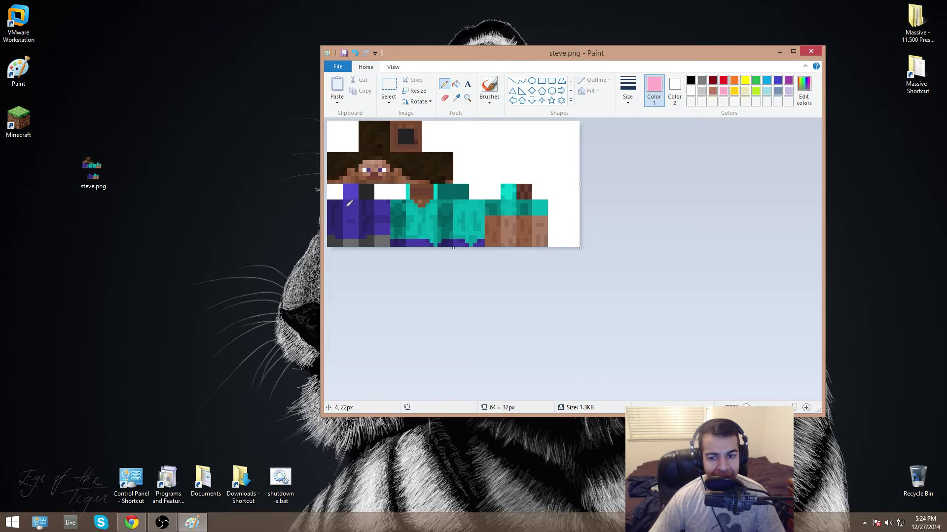
mouse_move(389, 197)
left_mouse_down()
mouse_move(332, 204)
mouse_move(334, 235)
mouse_move(376, 232)
mouse_move(389, 197)
left_mouse_up()
mouse_move(495, 204)
left_mouse_down()
mouse_move(542, 196)
mouse_move(544, 242)
mouse_move(483, 226)
mouse_move(490, 200)
mouse_move(516, 202)
mouse_move(512, 225)
mouse_move(512, 206)
left_mouse_up()
key("ctrl+z")
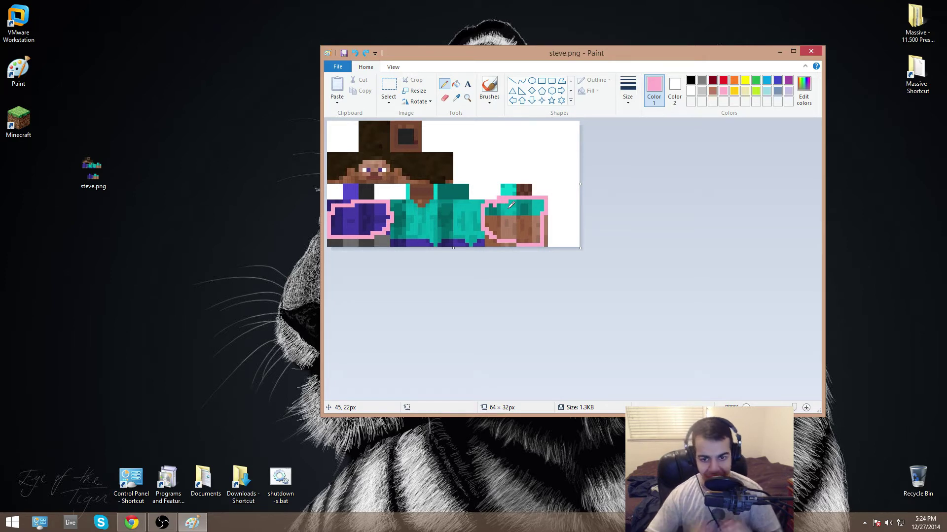
key("ctrl+z")
key("ctrl+z")
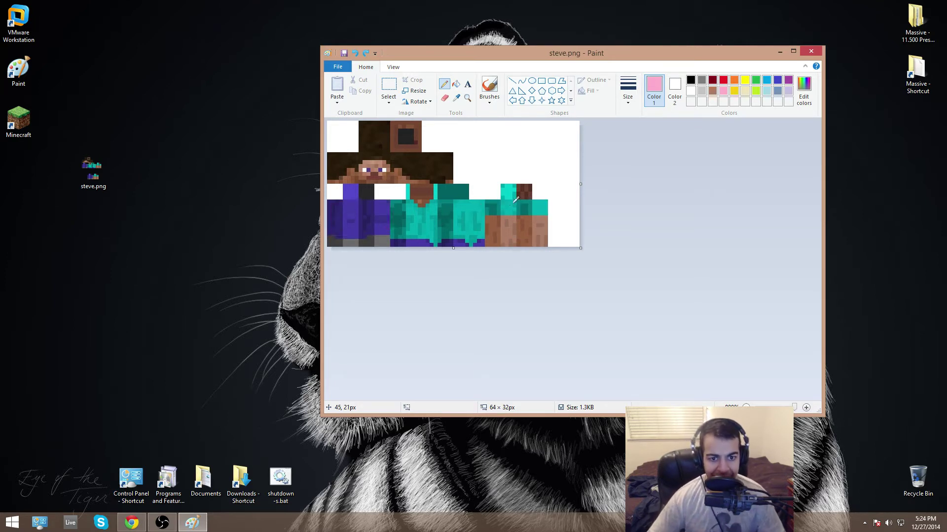
key("ctrl+z")
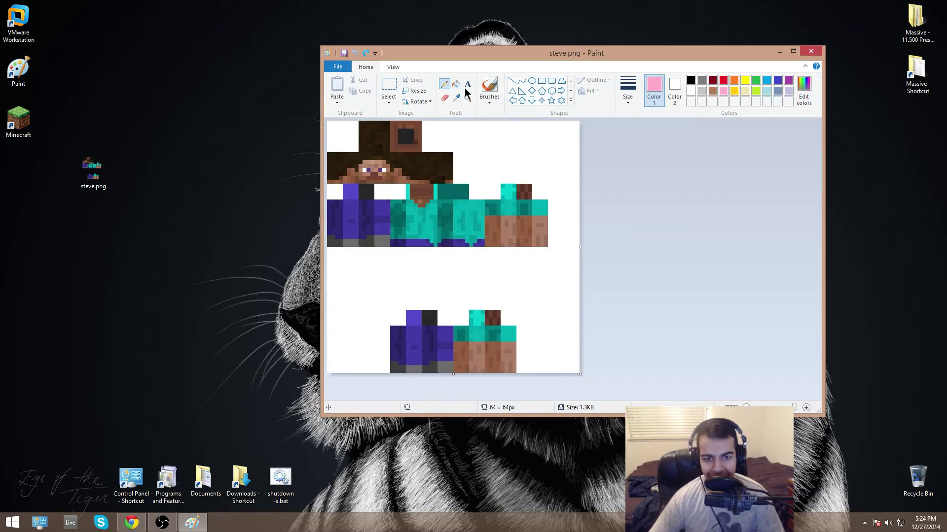
- Drag the canvas corner up to crop the skin to 64 × 32 px, undoing two wrong sizes
left_click_drag(467, 61, 463, 52)
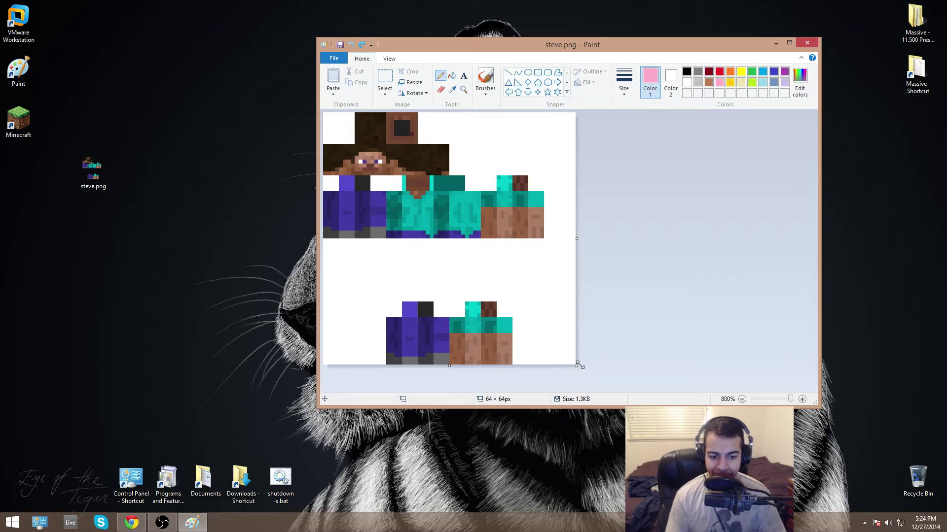
left_click_drag(576, 365, 604, 242)
key("ctrl+z")
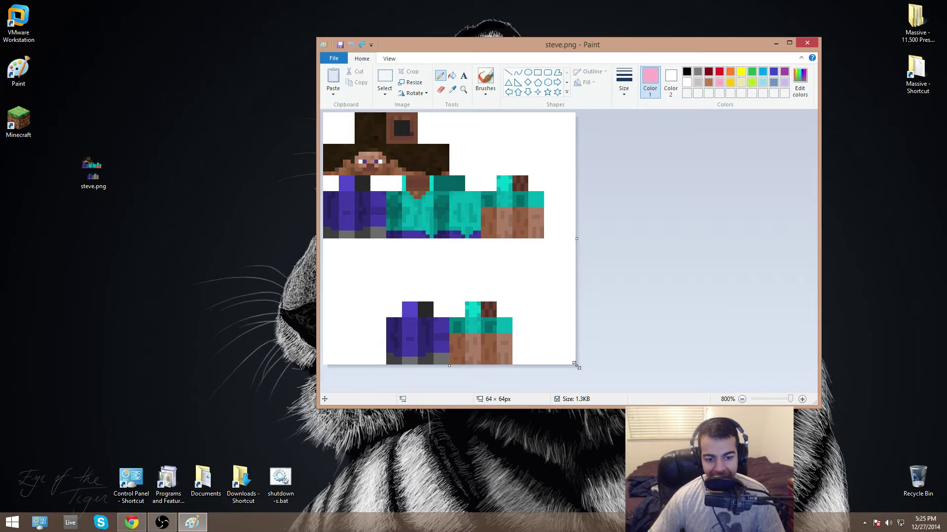
left_click_drag(576, 367, 522, 232)
key("ctrl+z")
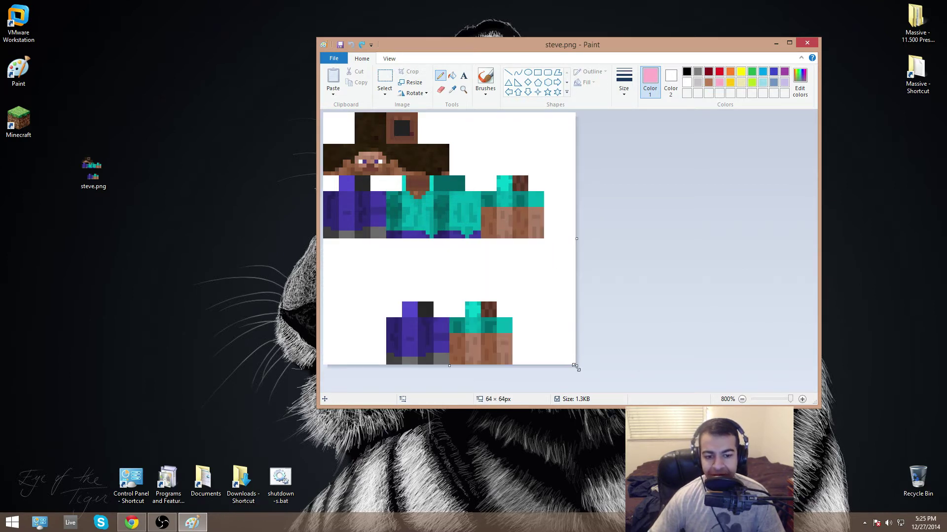
left_click_drag(576, 365, 576, 240)
- Settle the canvas at 64 × 32 px and choose the thinnest line width
mouse_move(552, 50)
left_mouse_down()
mouse_move(549, 75)
mouse_move(522, 94)
left_mouse_up()
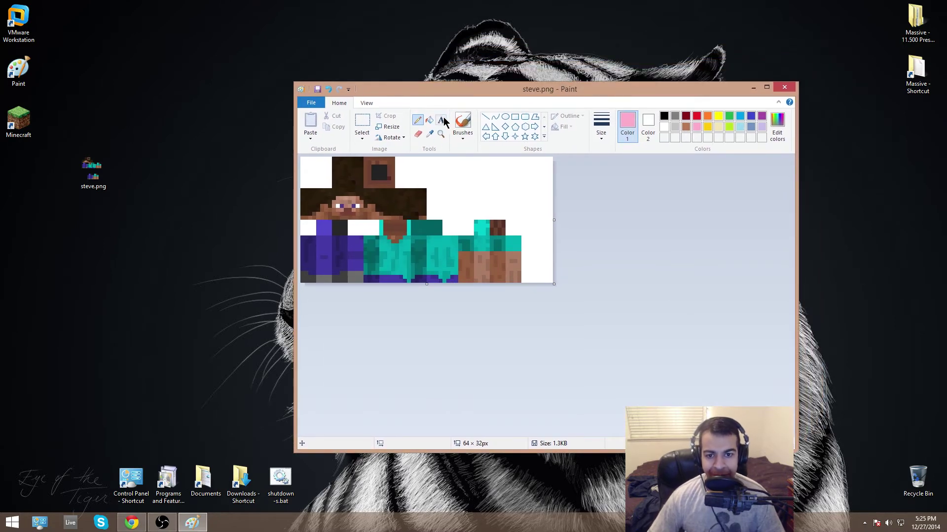
left_click_drag(433, 95, 453, 89)
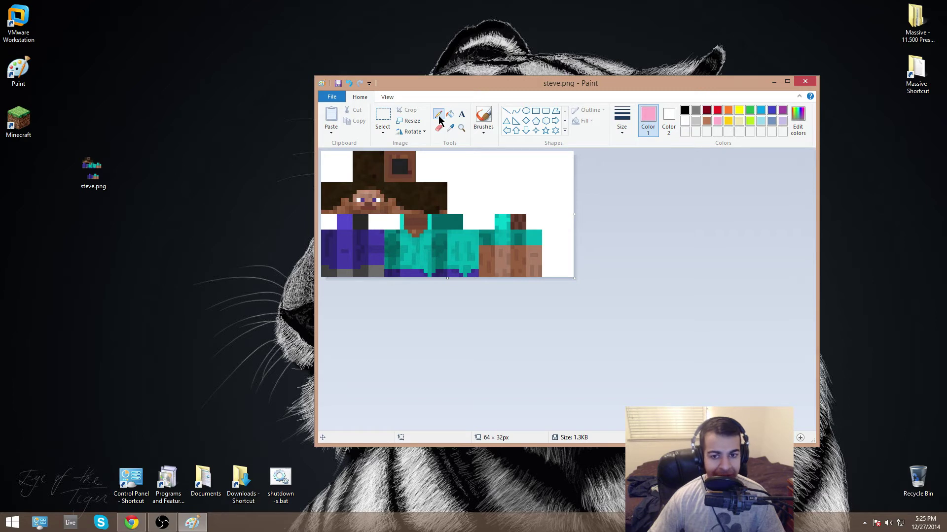
left_click_drag(448, 84, 446, 81)
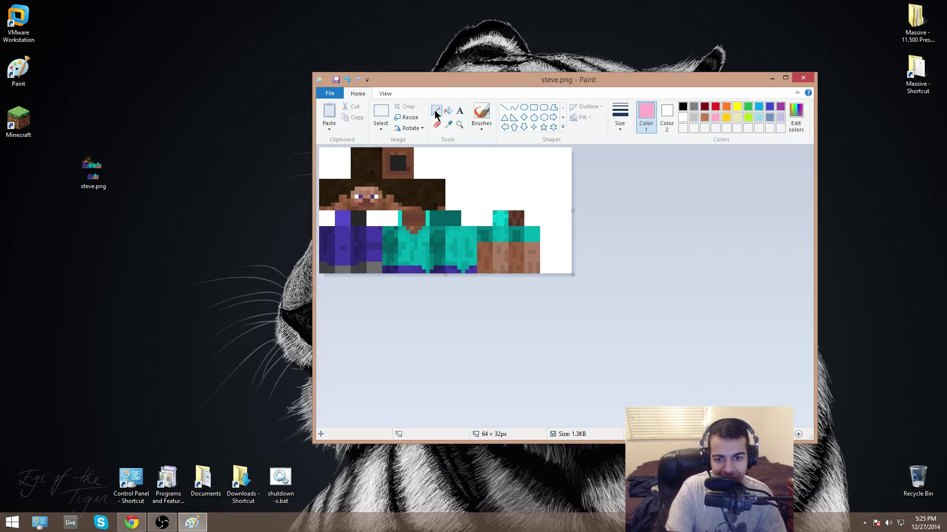
left_click(620, 130)
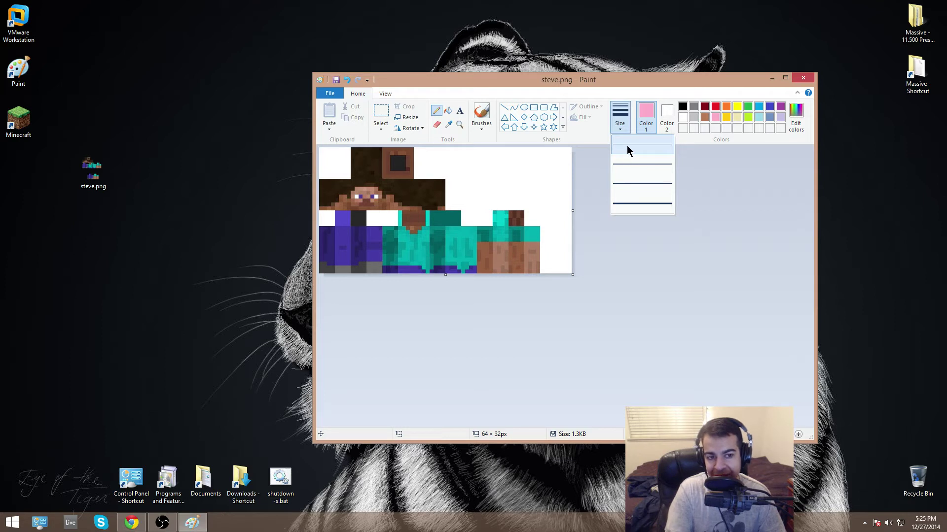
left_click_drag(438, 81, 438, 77)
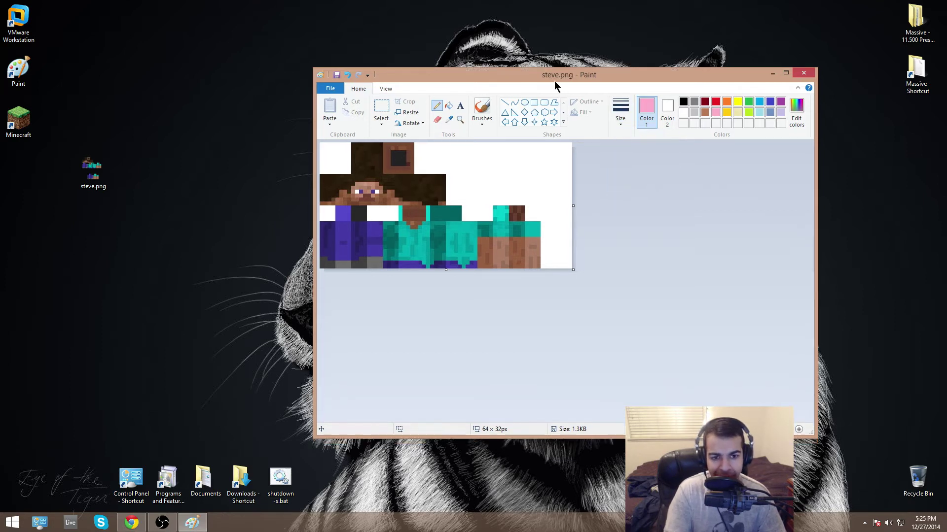
left_click(620, 112)
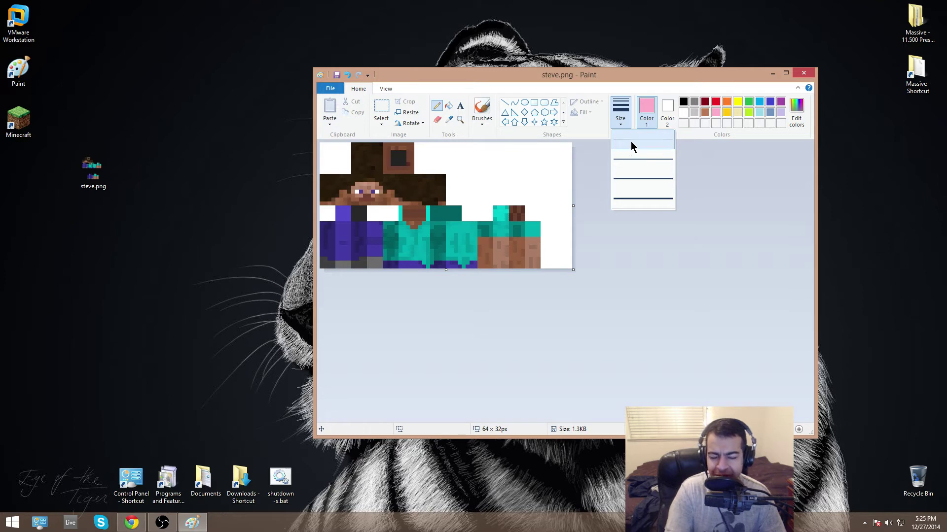
left_click(631, 141)
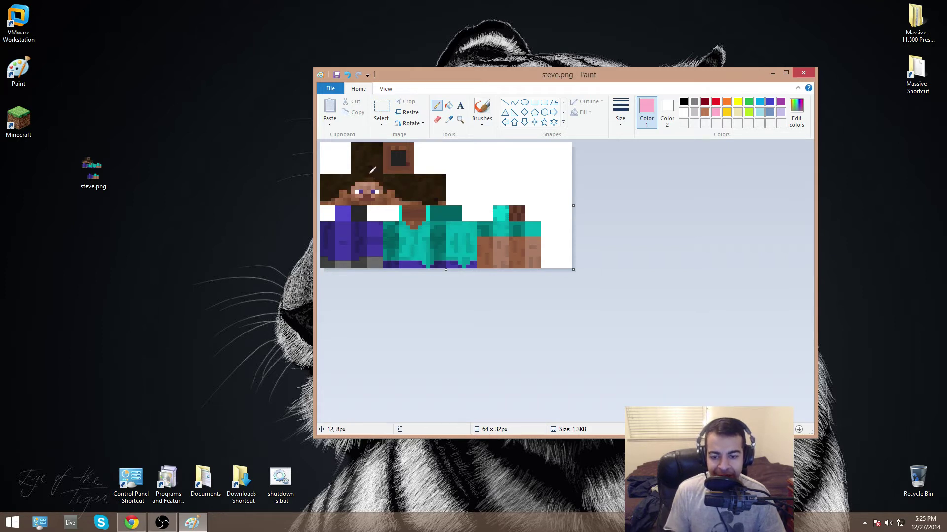
mouse_move(376, 148)
left_mouse_down()
mouse_move(445, 165)
mouse_move(452, 194)
mouse_move(363, 205)
mouse_move(320, 191)
mouse_move(318, 162)
mouse_move(362, 137)
mouse_move(389, 144)
left_mouse_up()
key("ctrl+z")
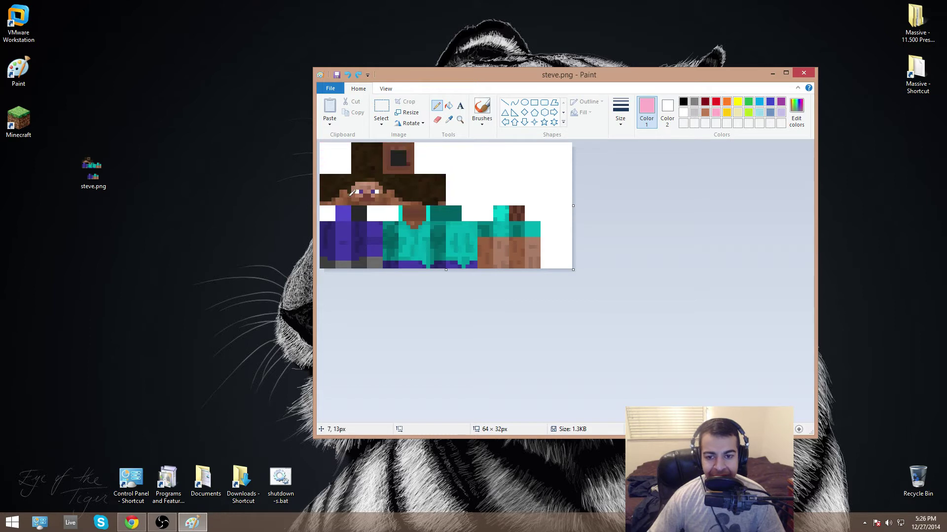
mouse_move(374, 181)
left_mouse_down()
mouse_move(360, 200)
mouse_move(376, 190)
left_mouse_up()
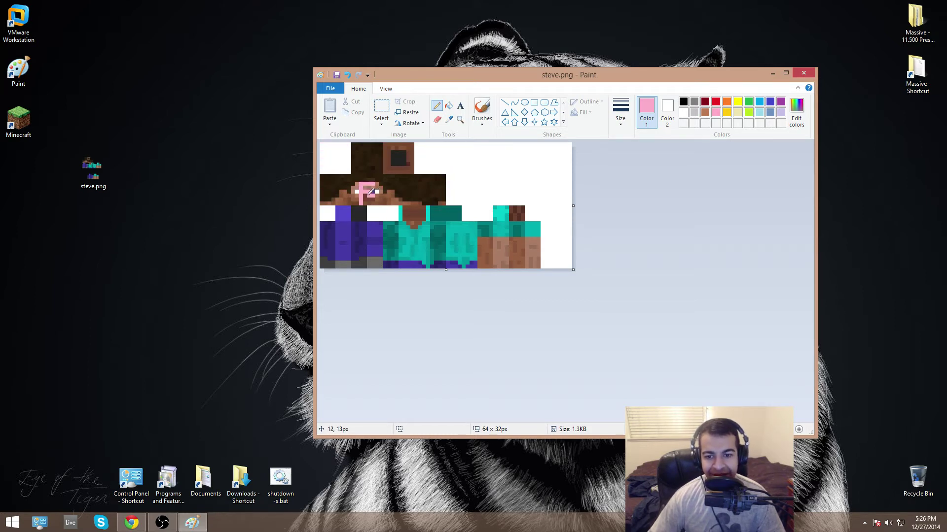
key("ctrl+z")
key("ctrl+z")
left_click_drag(338, 186, 334, 187)
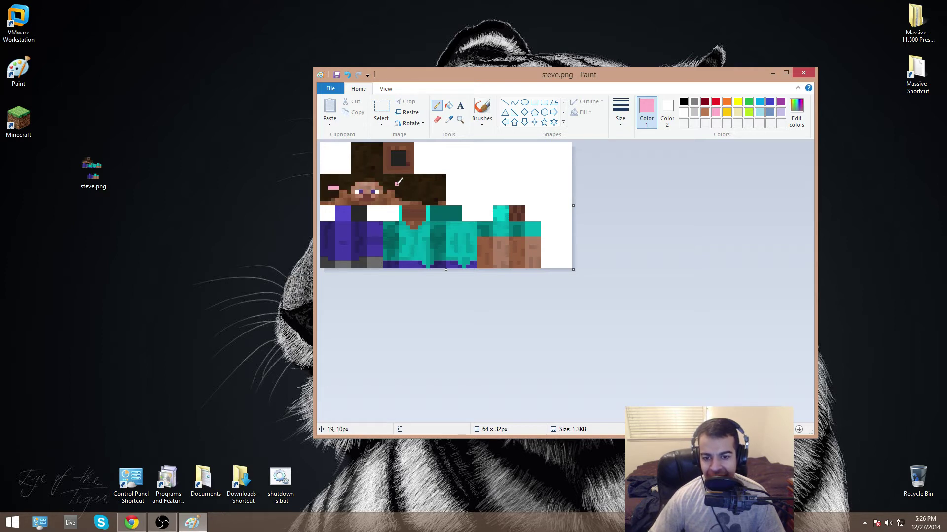
key("ctrl+z")
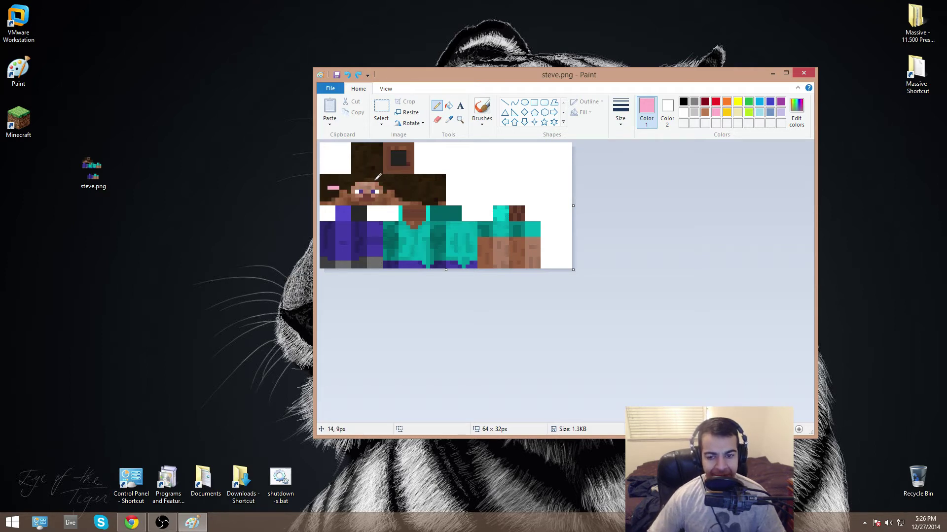
key("ctrl+z")
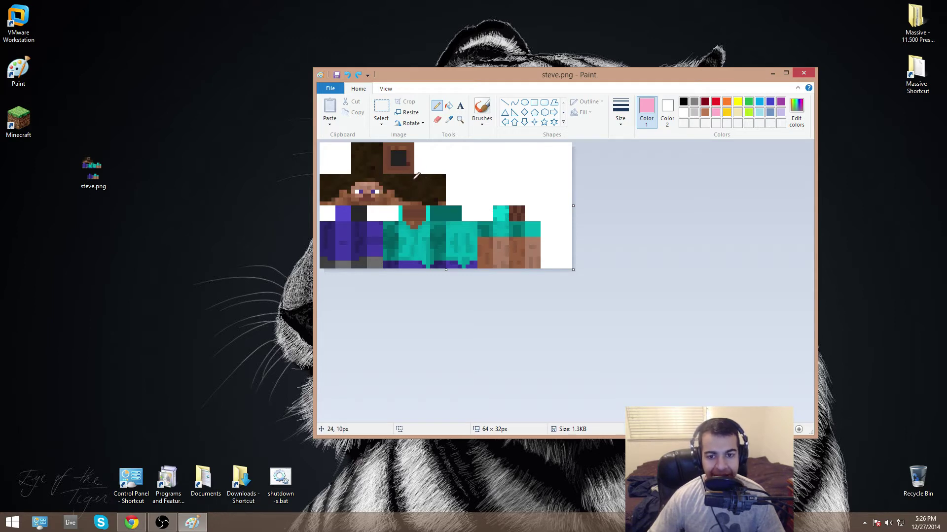
left_click_drag(375, 147, 365, 148)
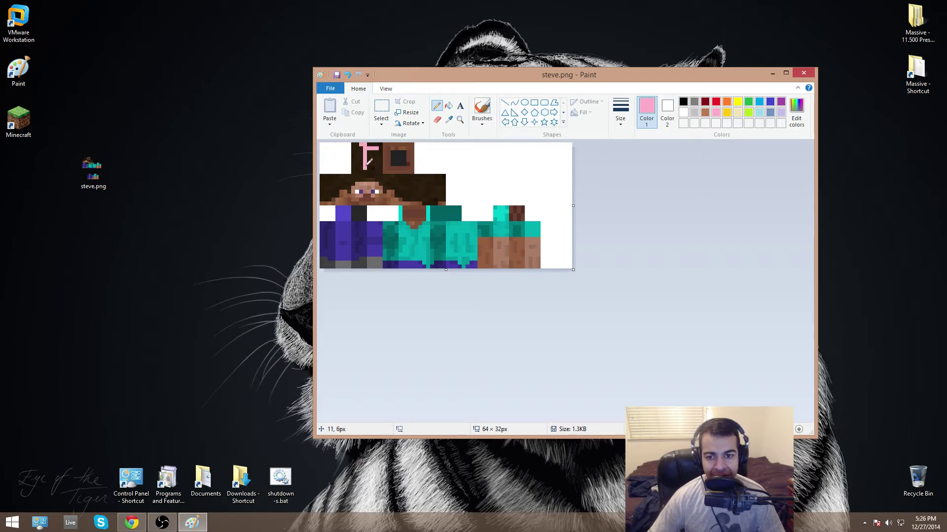
key("ctrl+z")
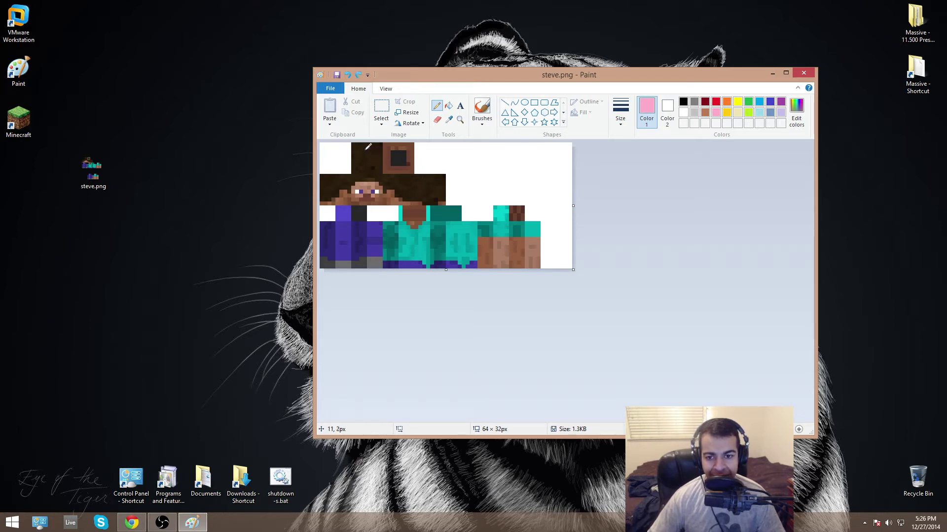
left_click(427, 186)
key("ctrl+z")
left_click_drag(440, 86, 464, 107)
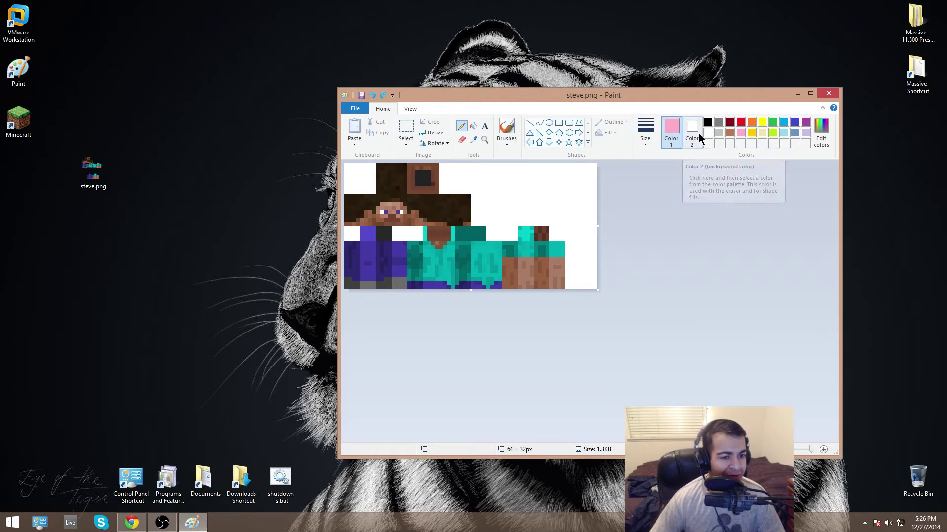
left_click(693, 131)
- Pick white and pencil over the top of the face, the eye and skin
left_click(671, 130)
left_click(708, 132)
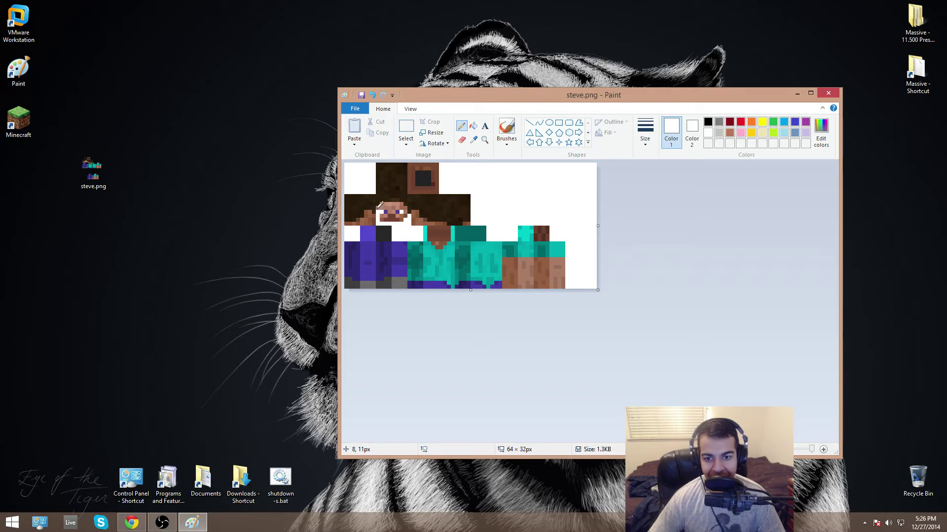
left_click_drag(379, 204, 401, 202)
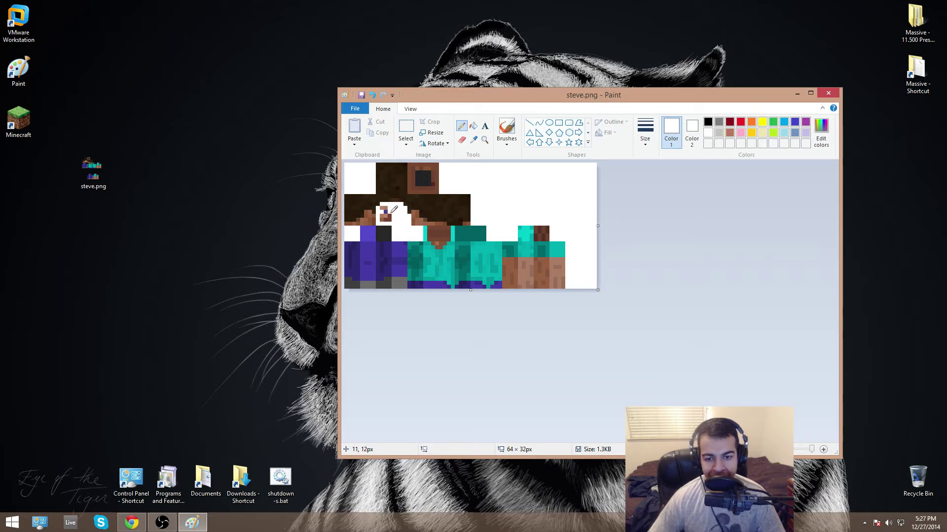
mouse_move(386, 218)
left_mouse_down()
mouse_move(411, 211)
mouse_move(424, 218)
mouse_move(412, 223)
mouse_move(444, 222)
left_mouse_up()
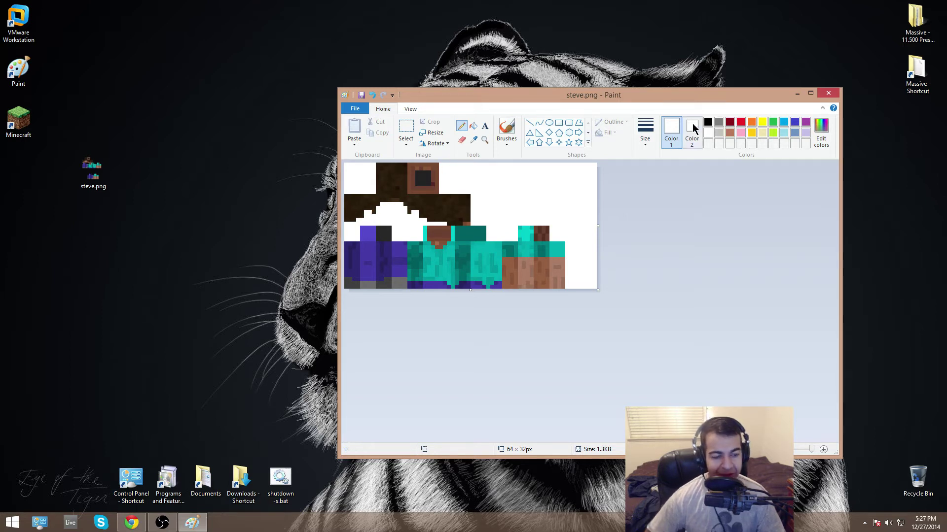
- Draw a two-pixel red mouth and a black eye on the white face
left_click(739, 124)
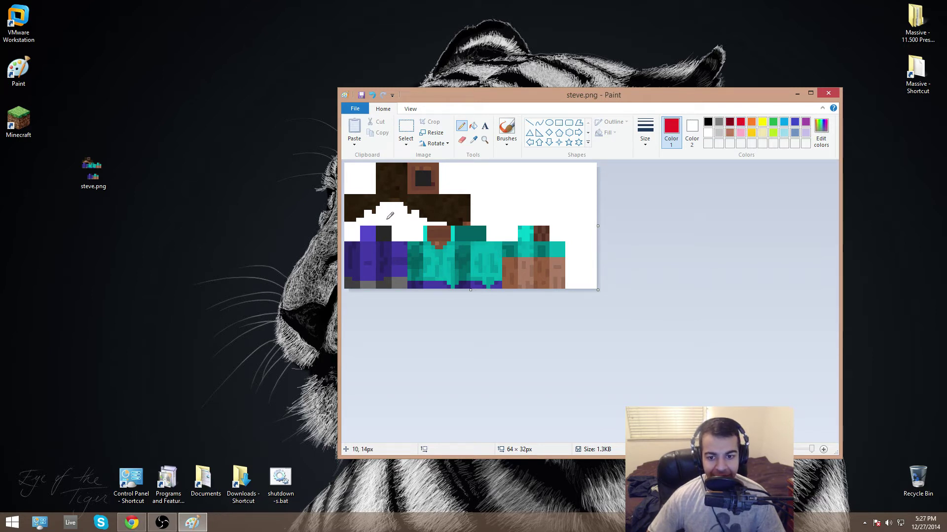
left_click_drag(386, 219, 393, 219)
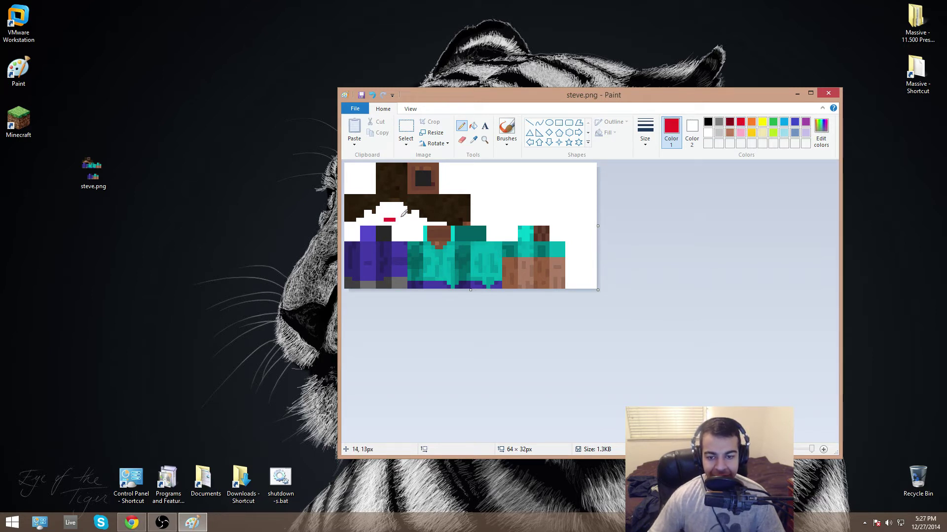
key("ctrl+z")
left_click_drag(389, 220, 395, 220)
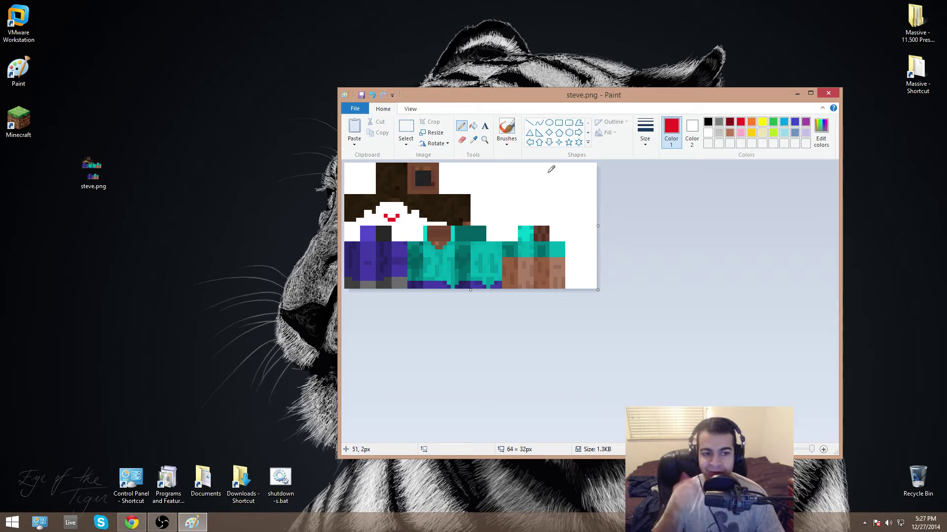
left_click(709, 121)
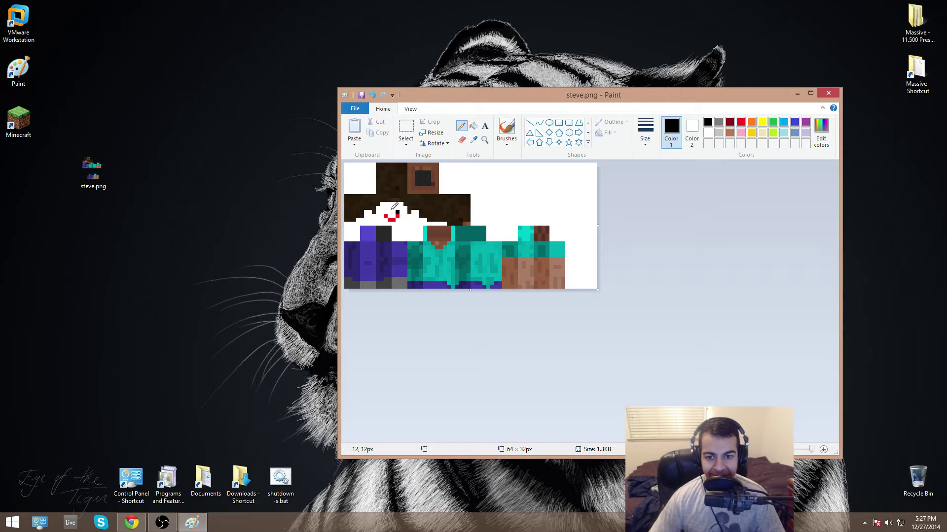
left_click(397, 208)
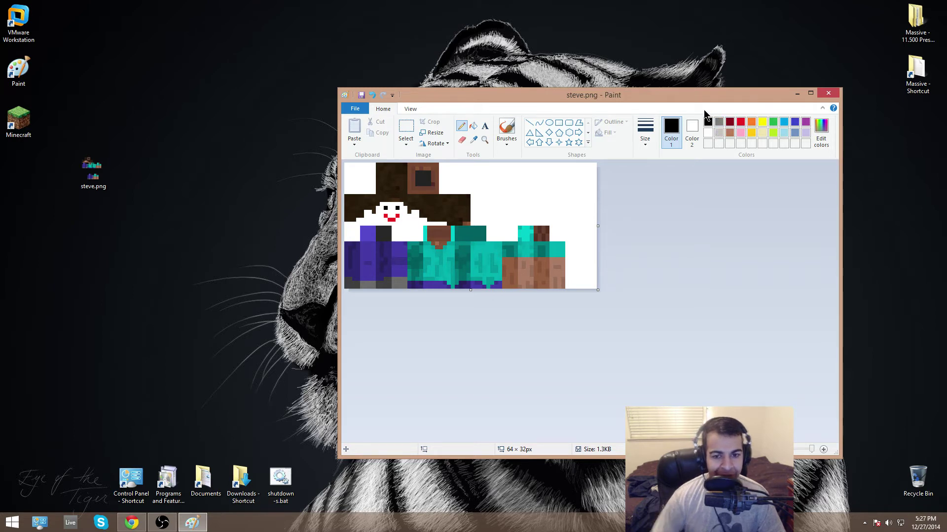
- Pencil a yellow checker pattern across the top of Steve's brown hair
left_click(762, 122)
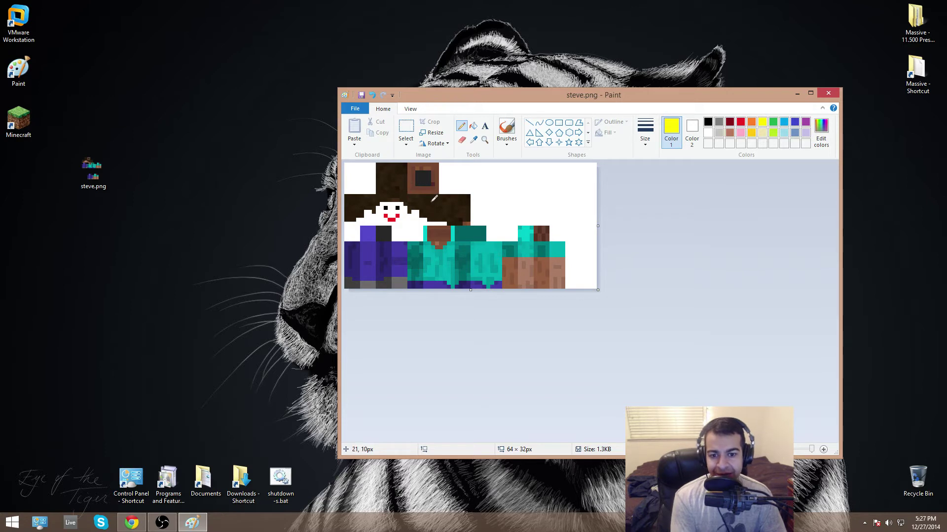
left_click(708, 132)
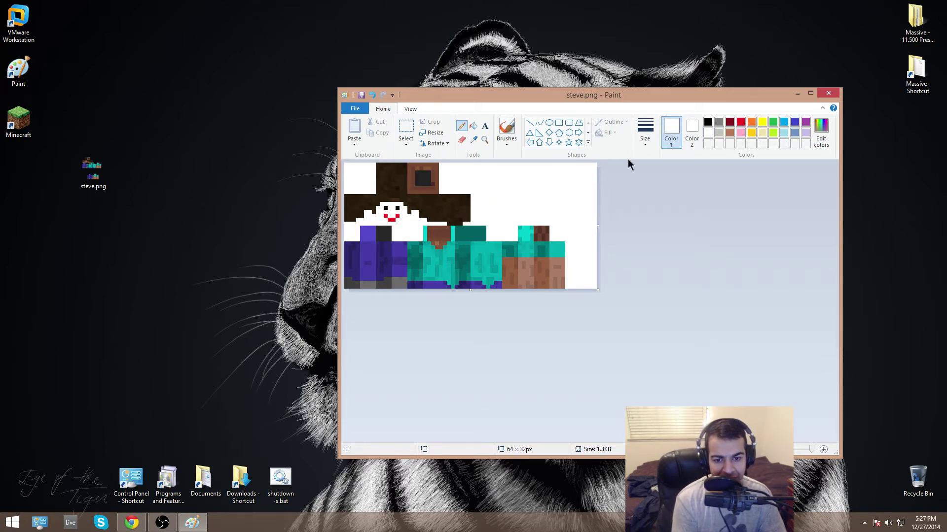
left_click(762, 121)
left_click_drag(378, 167, 382, 164)
left_click(386, 168)
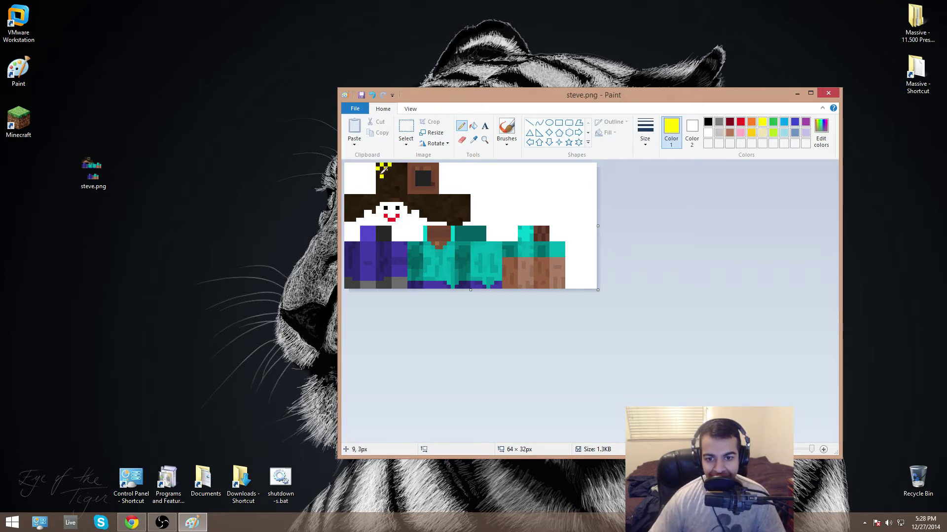
left_click(389, 164)
left_click(381, 180)
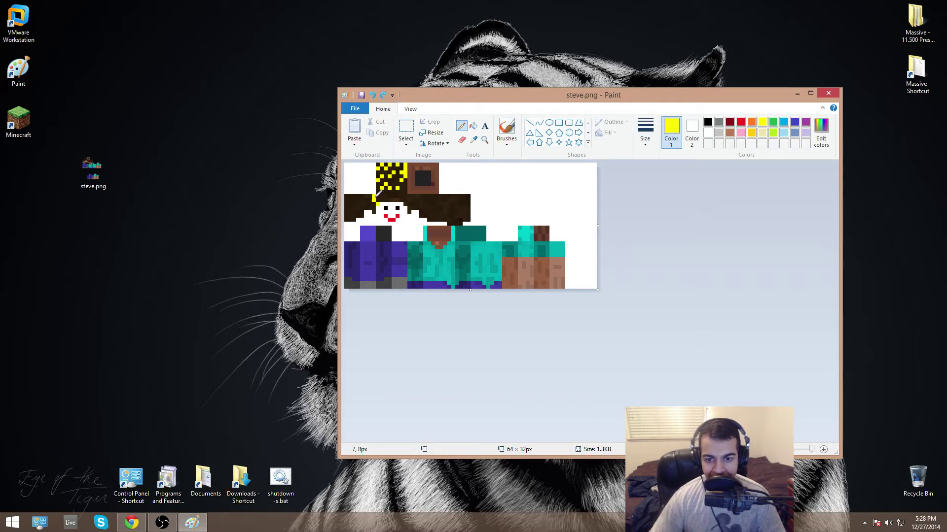
- Add a yellow fringe along the hair just above the face, undoing one stray pixel
left_click(381, 200)
key("ctrl+z")
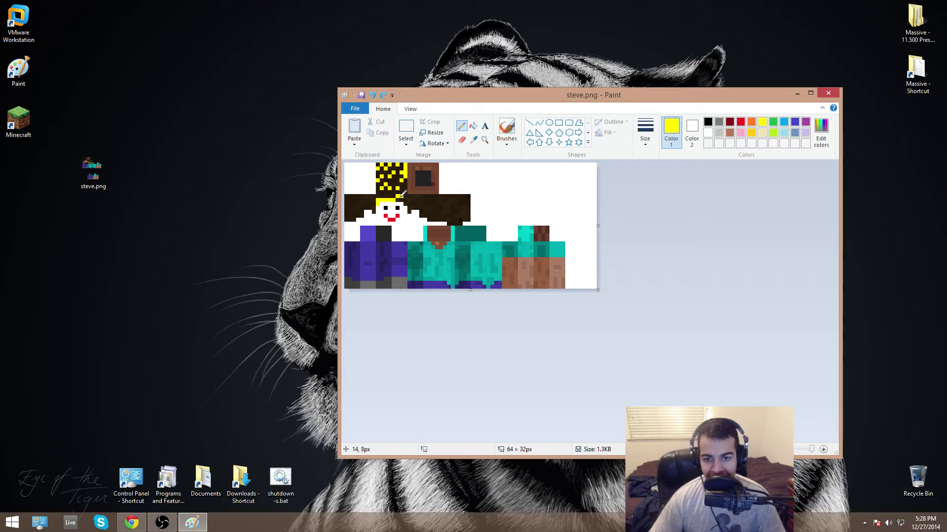
mouse_move(398, 200)
left_mouse_down()
mouse_move(408, 200)
mouse_move(382, 196)
left_mouse_up()
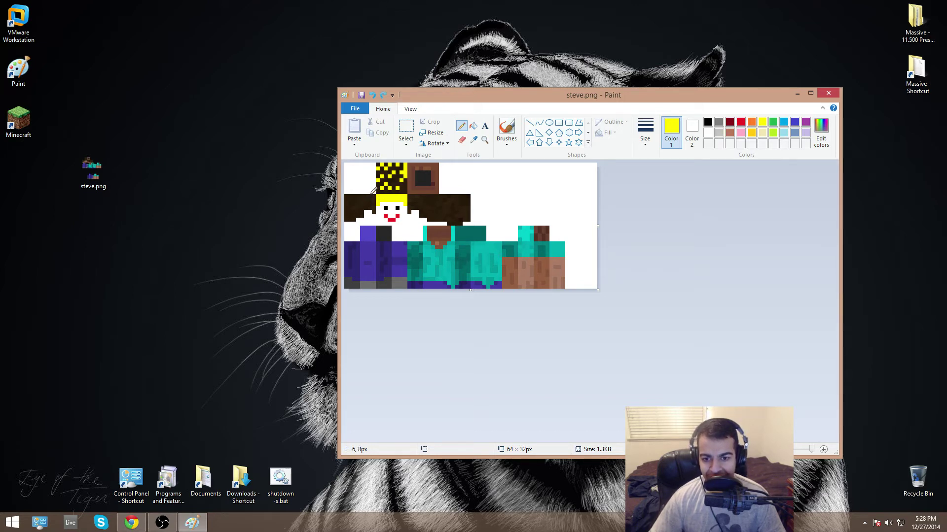
- Add yellow diagonal checkers to the lower-left hair texture
left_click(361, 203)
left_click(351, 212)
left_click(349, 216)
left_click(354, 200)
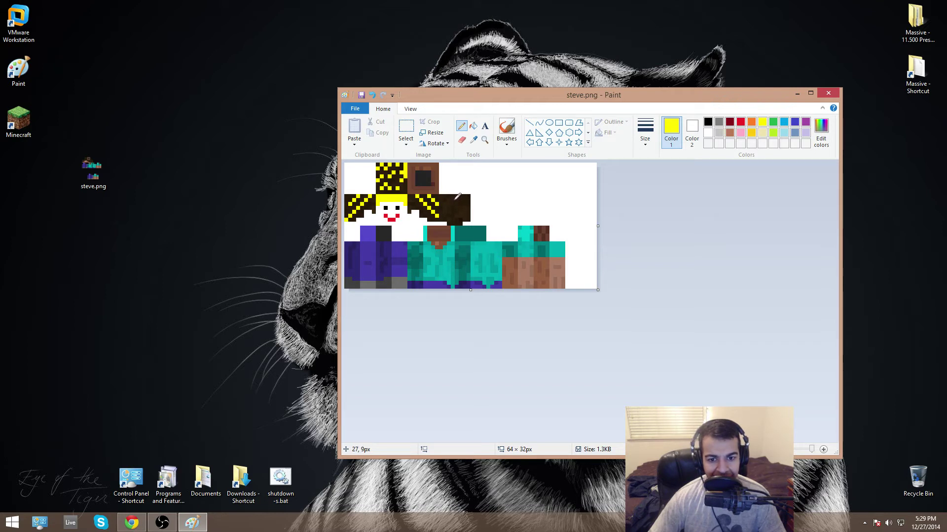
- Pencil a yellow shape into the dark brown block right of the face, then reposition the Paint window
mouse_move(452, 202)
left_mouse_down()
mouse_move(455, 212)
mouse_move(463, 206)
mouse_move(456, 199)
left_mouse_up()
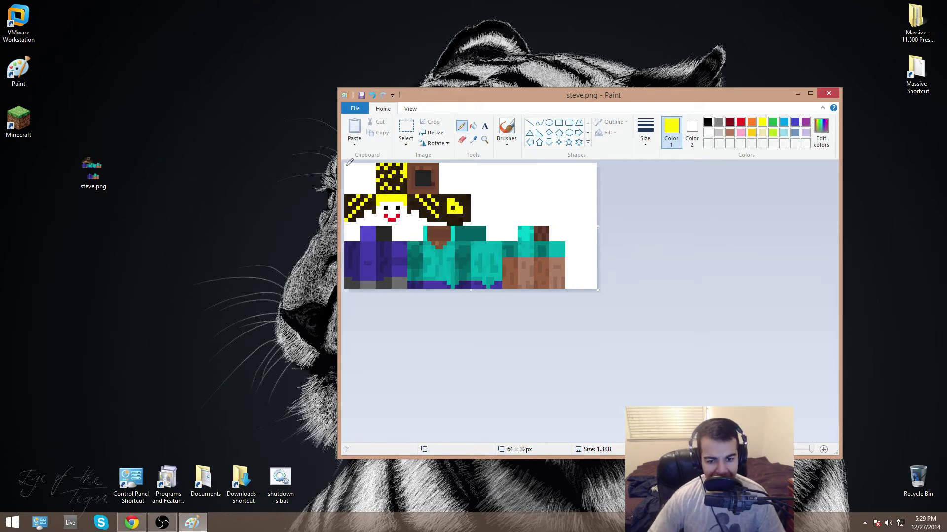
left_click_drag(454, 98, 444, 94)
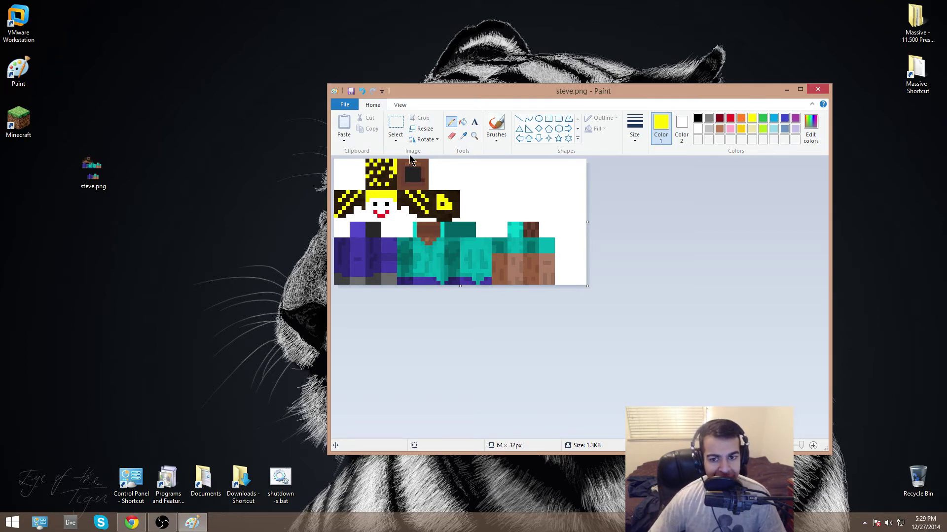
left_click_drag(445, 93, 466, 79)
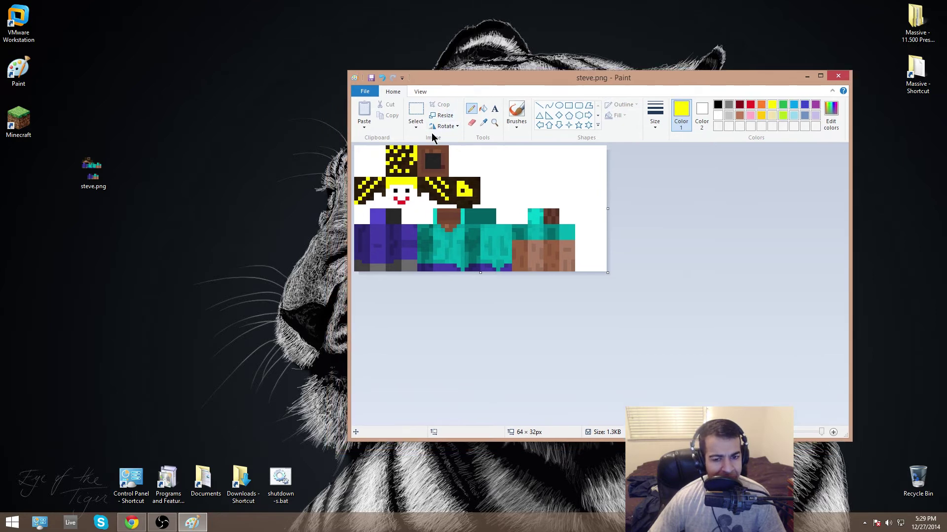
- Try black outlines on the chest, shirt, sleeve and leg, undoing each one
left_click(750, 105)
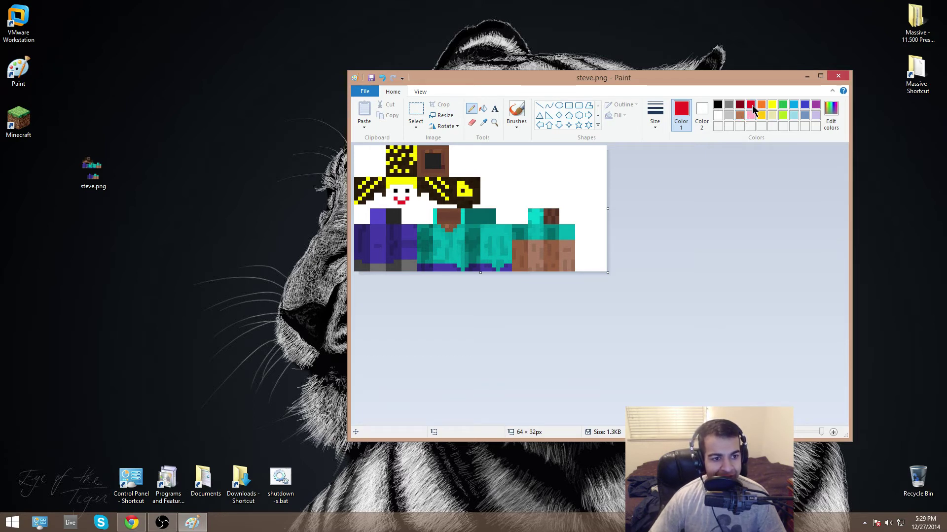
left_click(717, 105)
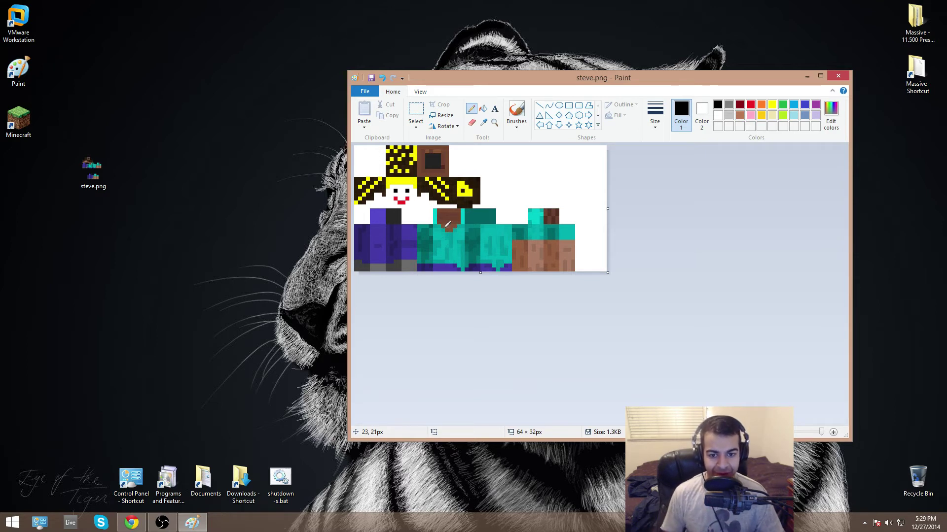
mouse_move(443, 227)
left_mouse_down()
mouse_move(440, 261)
mouse_move(455, 262)
mouse_move(462, 222)
mouse_move(435, 218)
mouse_move(460, 218)
mouse_move(458, 208)
mouse_move(439, 208)
mouse_move(429, 222)
mouse_move(458, 206)
left_mouse_up()
key("ctrl+z")
key("ctrl+z")
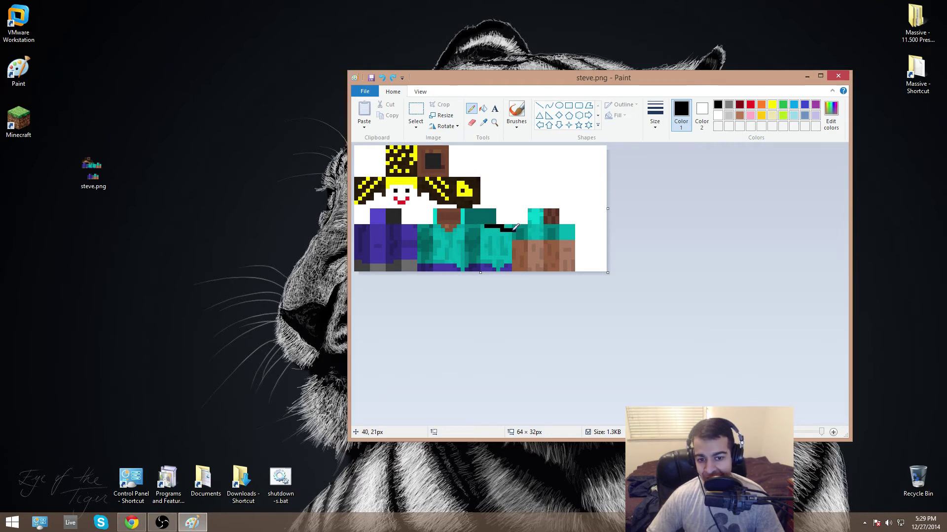
mouse_move(490, 227)
left_mouse_down()
mouse_move(487, 255)
mouse_move(509, 227)
mouse_move(488, 246)
left_mouse_up()
key("ctrl+z")
key("ctrl+z")
key("ctrl+z")
key("ctrl+z")
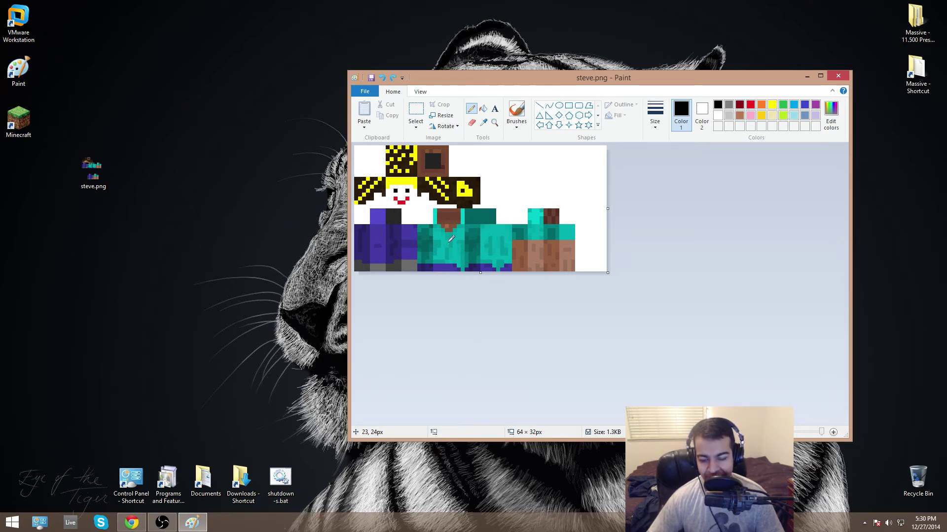
mouse_move(424, 229)
left_mouse_down()
mouse_move(423, 253)
mouse_move(428, 241)
mouse_move(470, 253)
mouse_move(477, 233)
left_mouse_up()
key("ctrl+z")
key("ctrl+z")
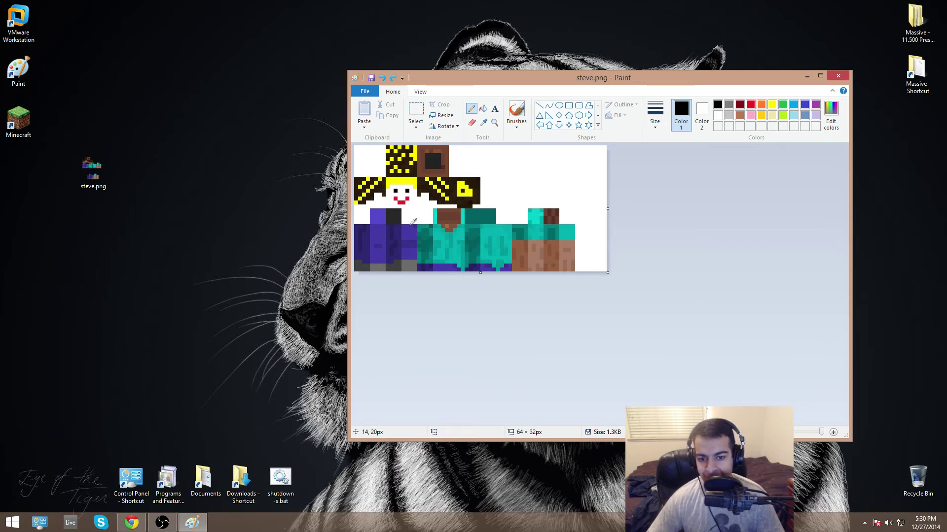
mouse_move(411, 230)
left_mouse_down()
mouse_move(369, 230)
mouse_move(360, 252)
mouse_move(400, 252)
mouse_move(419, 234)
left_mouse_up()
key("ctrl+z")
mouse_move(522, 240)
left_mouse_down()
mouse_move(566, 238)
mouse_move(572, 256)
mouse_move(541, 263)
mouse_move(525, 227)
left_mouse_up()
key("ctrl+z")
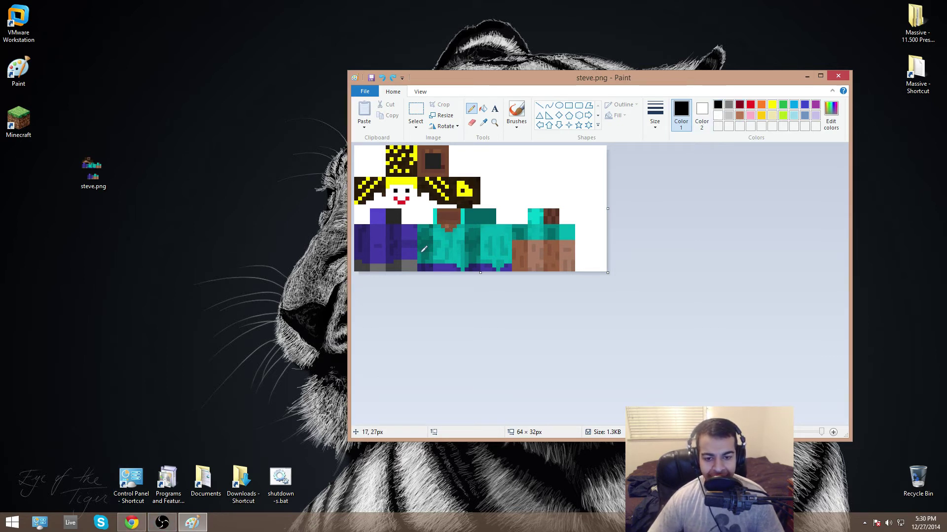
- Google 'peace sign' in a new Chrome tab for reference, then minimize Chrome
left_click(130, 521)
key("ctrl+t")
type("f")
key("BackSpace")
key("BackSpace")
type("peace")
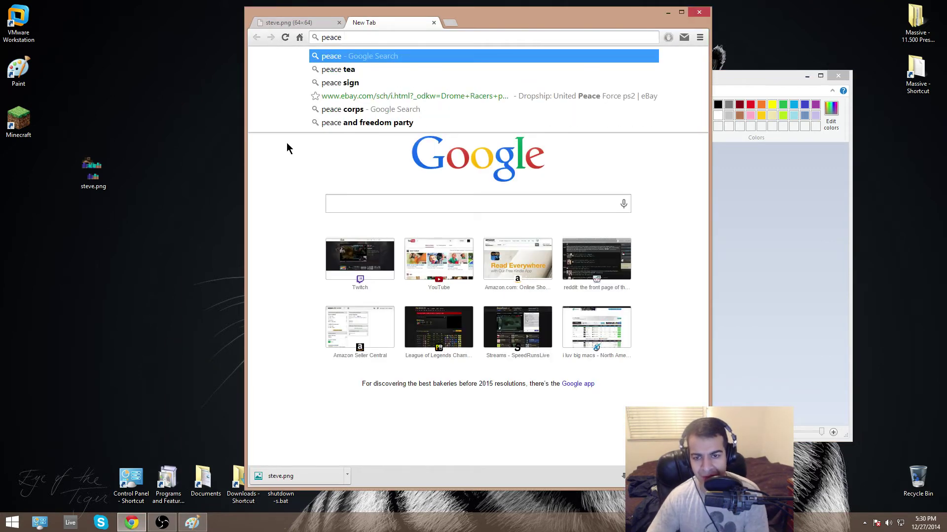
type(" sign")
key("Return")
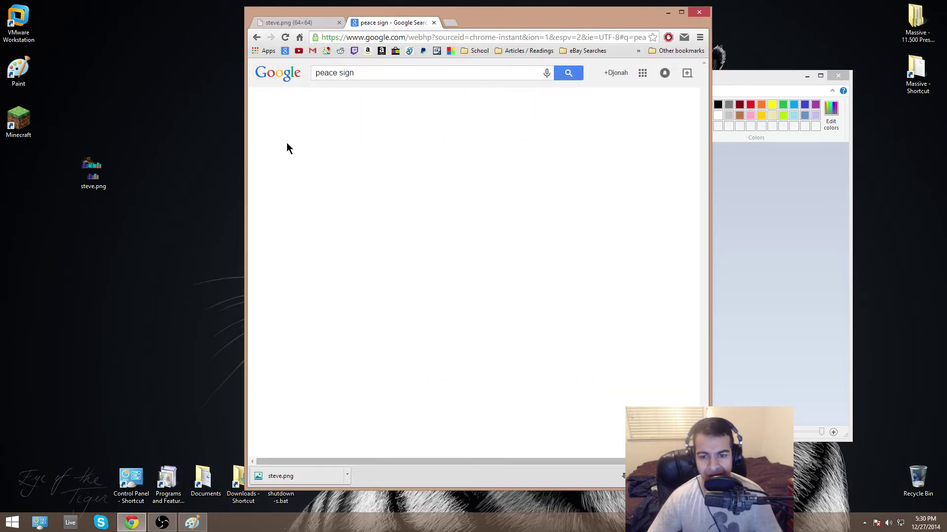
left_click(667, 12)
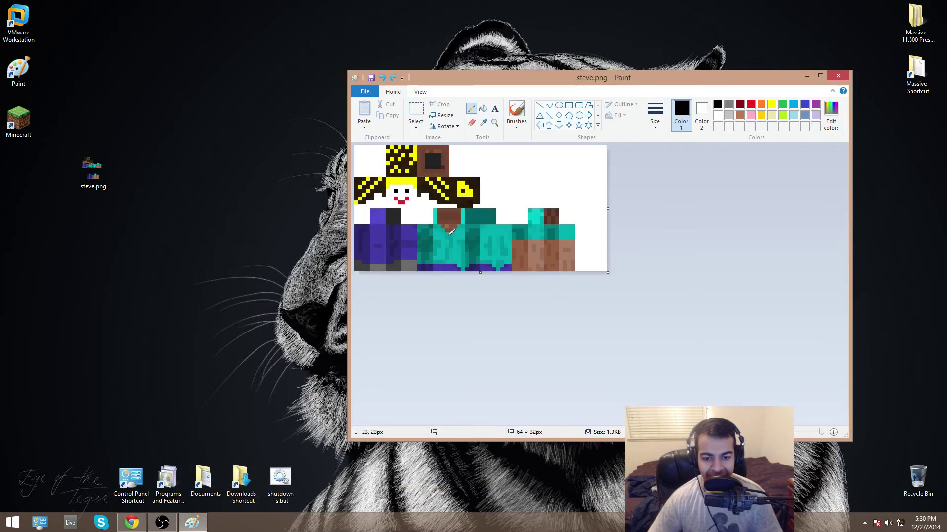
- Draw a black peace symbol on the teal shirt front, redrawing its right stroke
left_click_drag(446, 233, 446, 254)
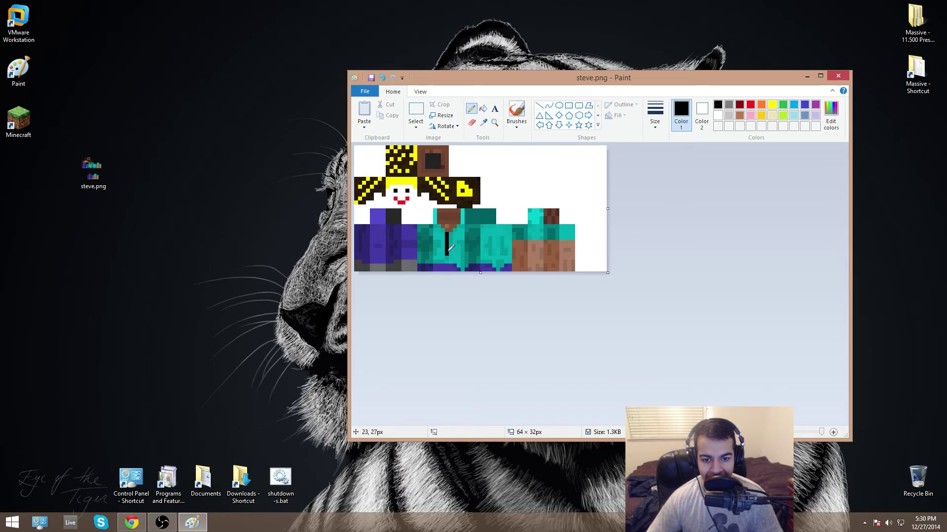
left_click(450, 254)
left_click(454, 258)
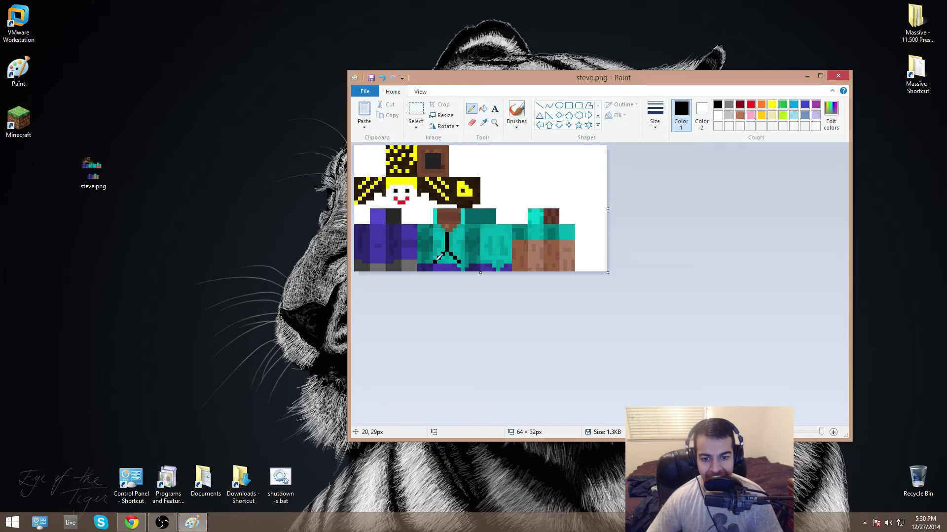
left_click(443, 234)
left_click(436, 235)
left_click(451, 234)
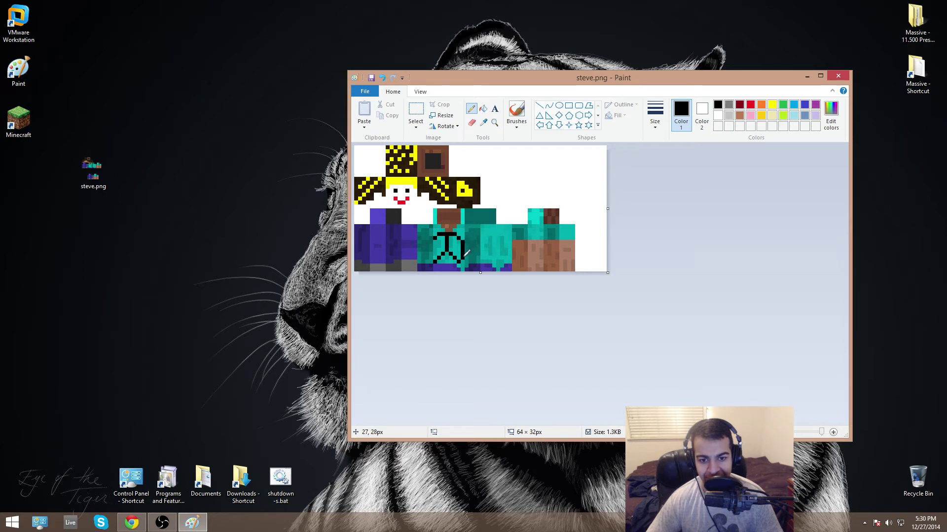
key("ctrl+z")
left_click_drag(462, 256, 462, 241)
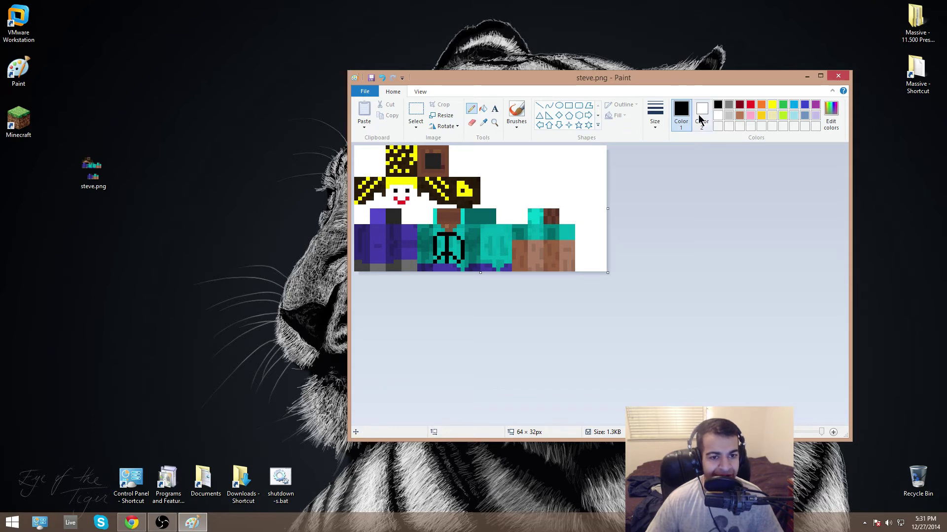
- Draw pink lines down the right and left edges of the teal arm, undoing one misplaced line
left_click(750, 116)
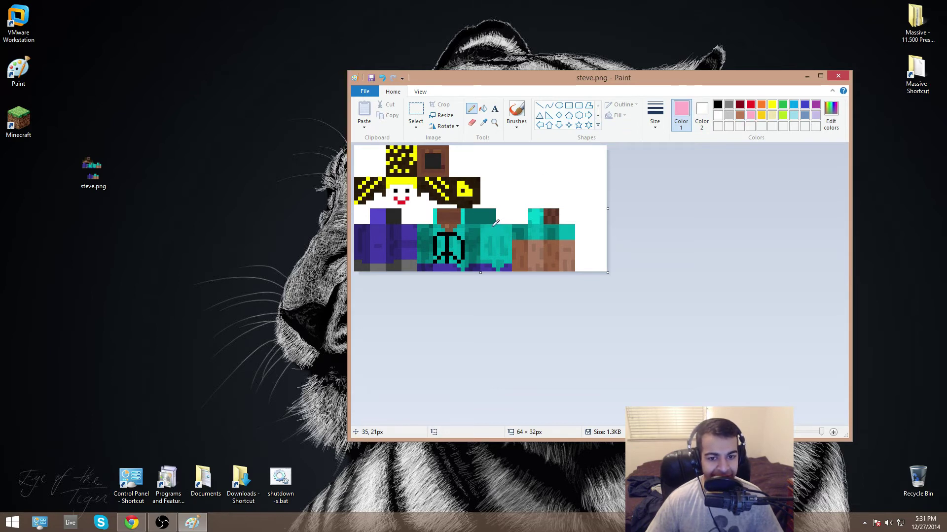
mouse_move(492, 226)
left_mouse_down()
mouse_move(481, 226)
mouse_move(511, 225)
mouse_move(510, 264)
left_mouse_up()
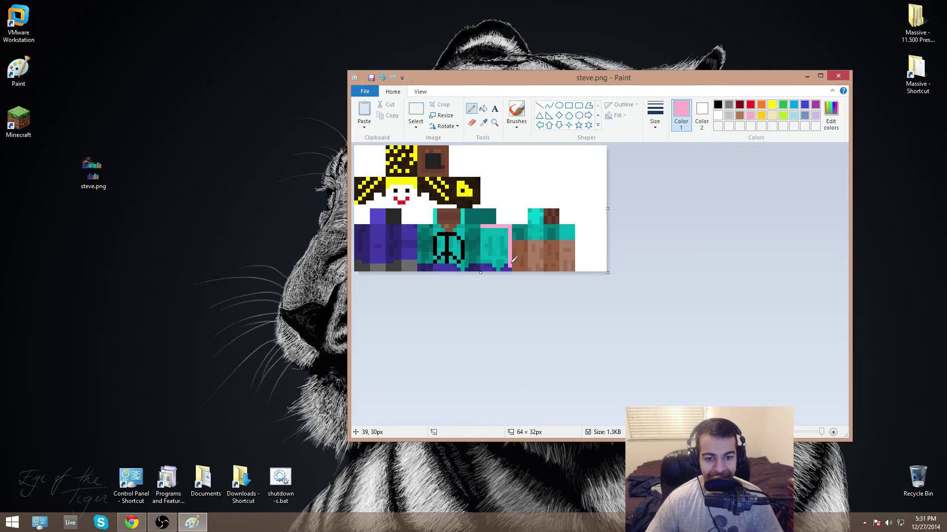
key("ctrl+z")
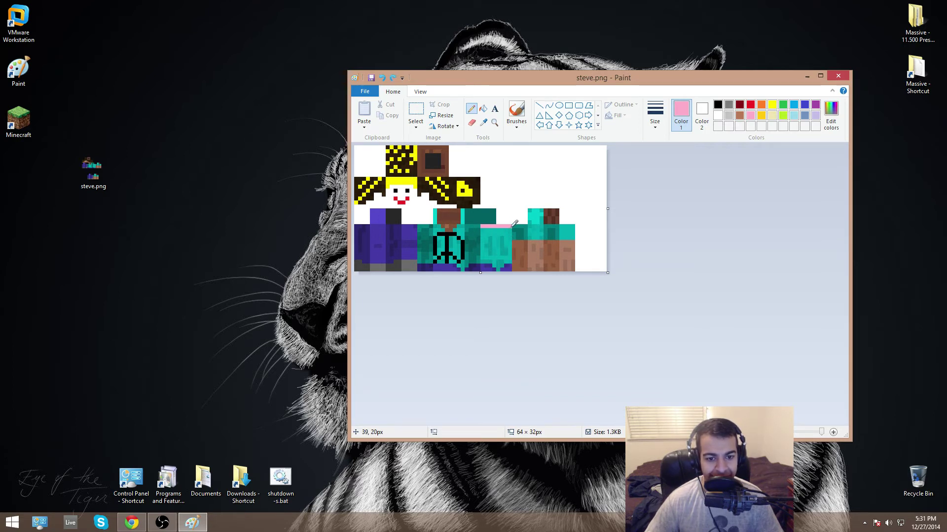
left_click_drag(510, 226, 510, 253)
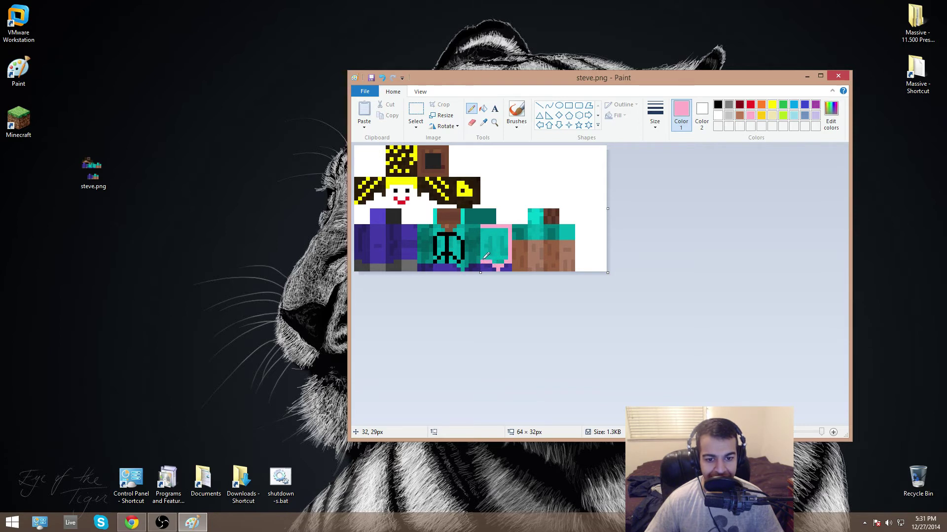
left_click_drag(482, 260, 482, 234)
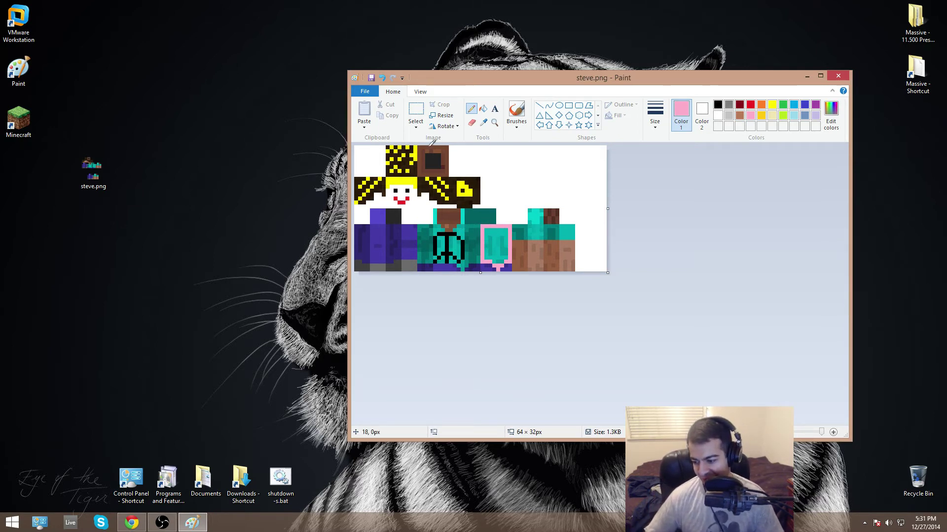
- Mix a mint green in Edit colors and draw a mint line across the brown section's top
left_click(831, 118)
left_click_drag(623, 181, 685, 185)
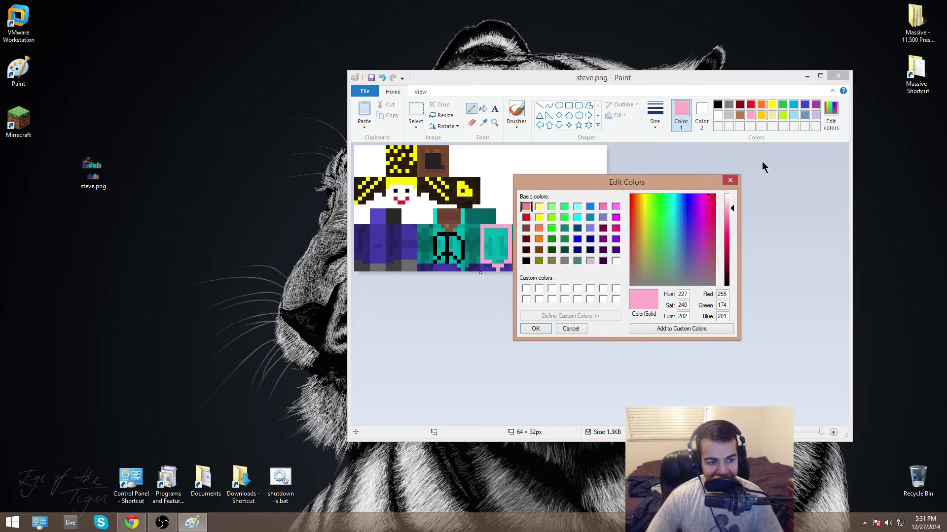
left_click(732, 181)
left_click(832, 117)
left_click_drag(702, 206, 704, 222)
left_click_drag(644, 258, 624, 234)
left_click_drag(666, 183, 617, 178)
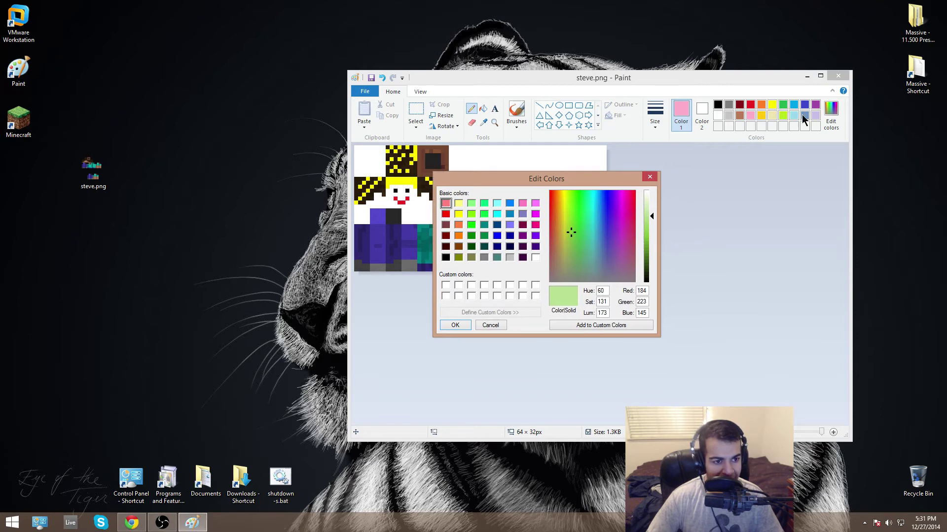
left_click_drag(567, 217, 585, 199)
left_click(454, 325)
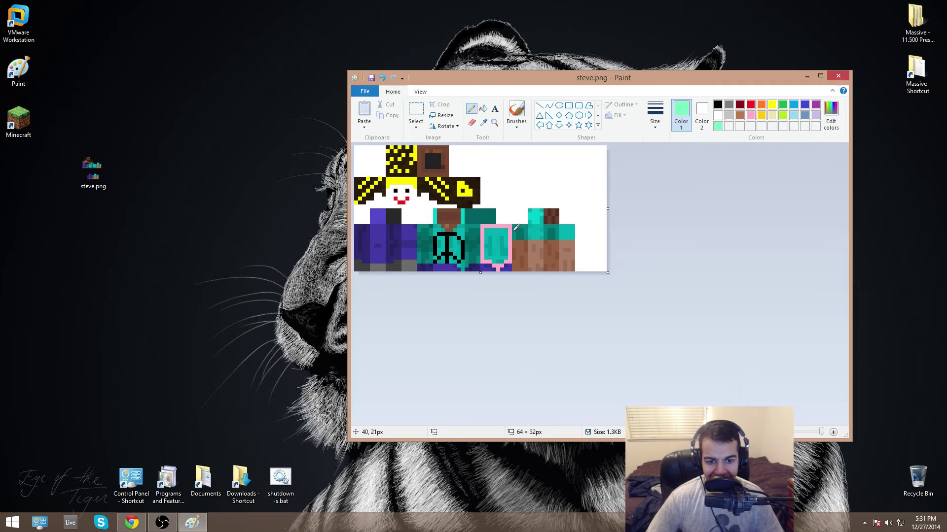
left_click_drag(514, 230, 571, 229)
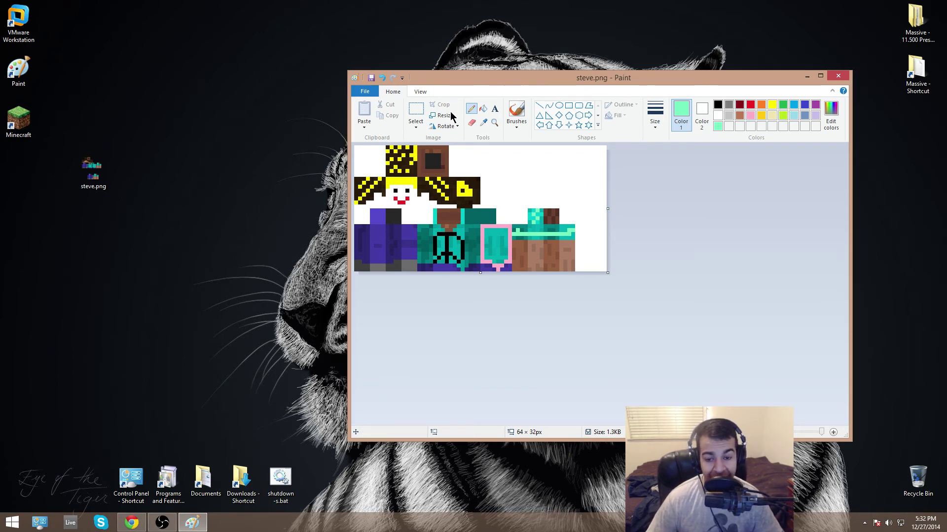
- Save the image as skin with PNG kept as the file type
left_click(365, 91)
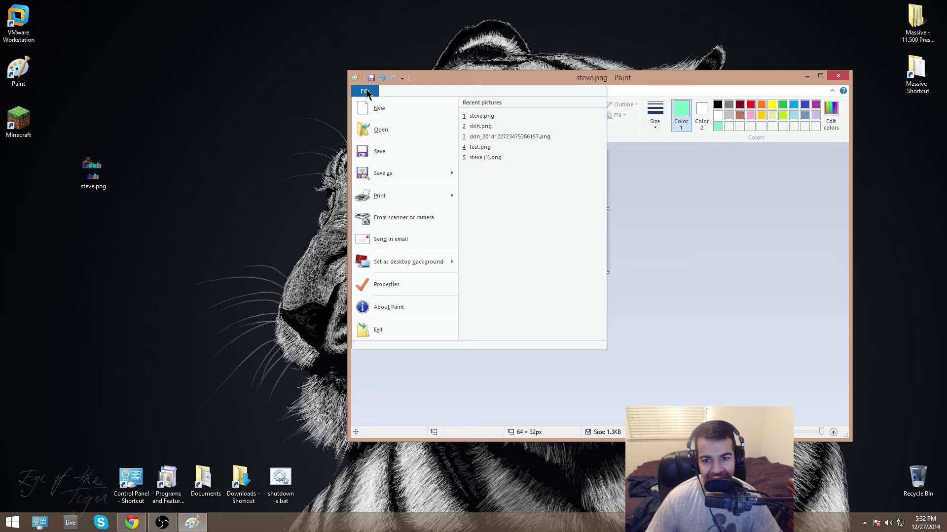
left_click(378, 174)
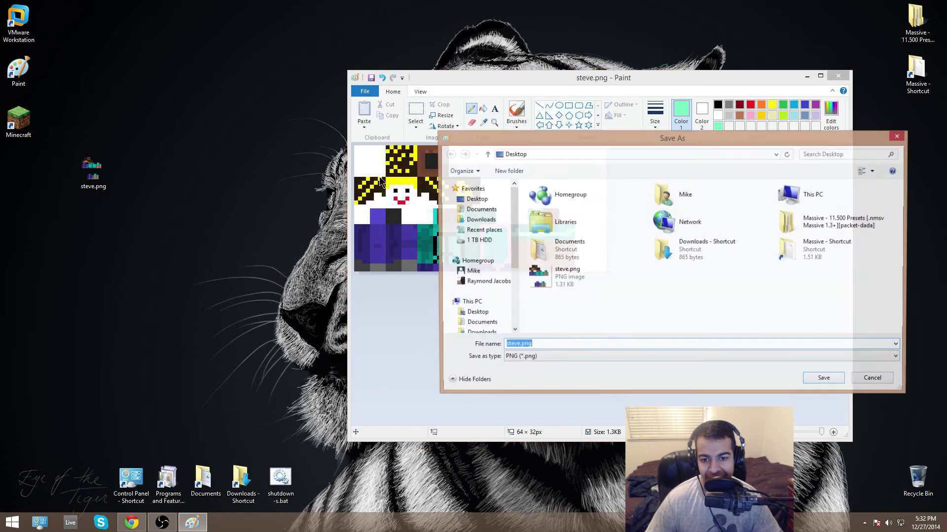
key("BackSpace")
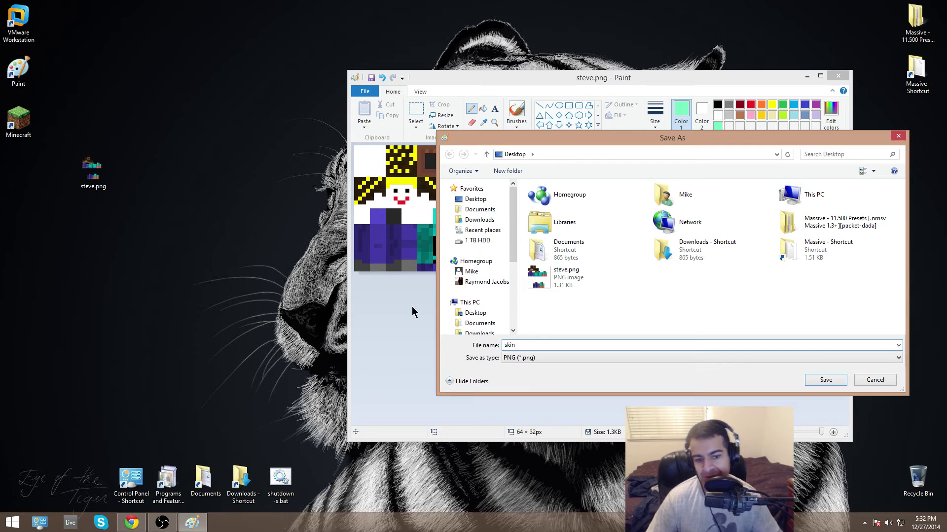
left_click(539, 360)
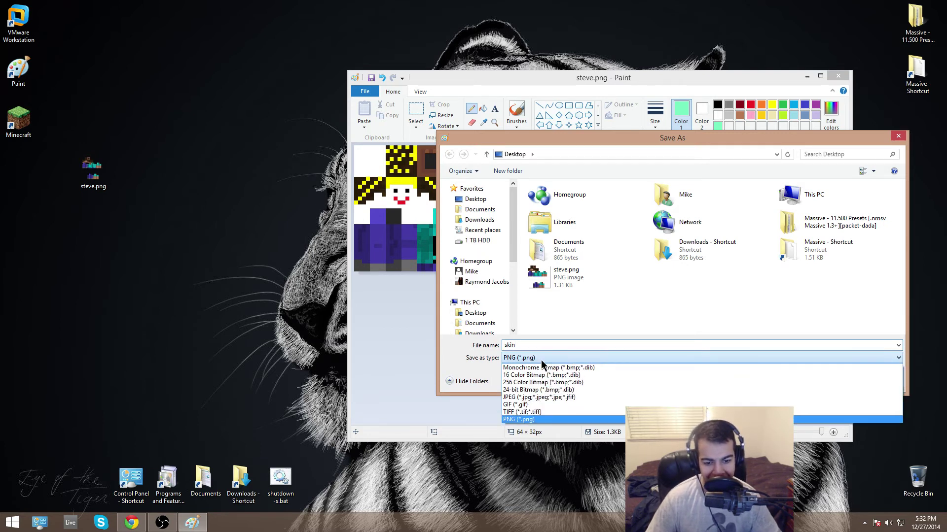
left_click(540, 360)
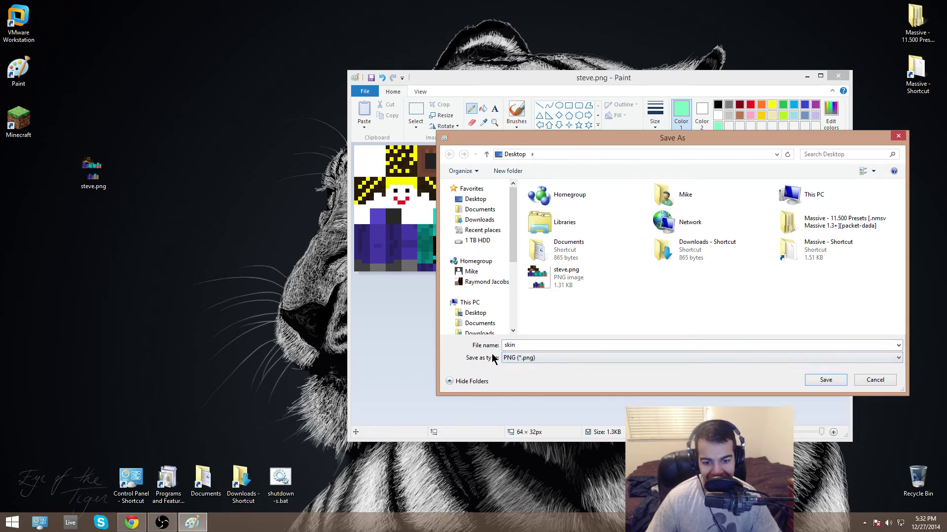
left_click(517, 358)
left_click(517, 359)
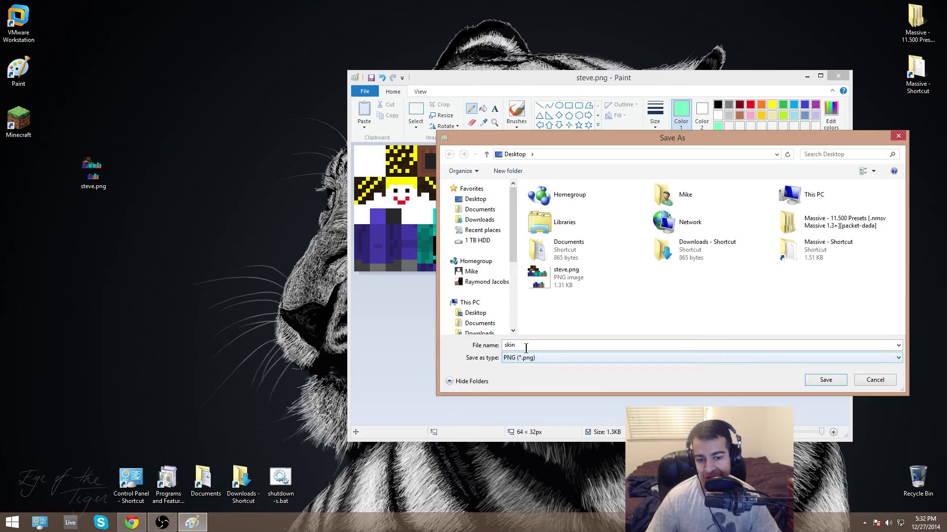
left_click(818, 383)
- Accept the loss of transparency on the warning to finish saving skin.png
left_click_drag(610, 224, 621, 268)
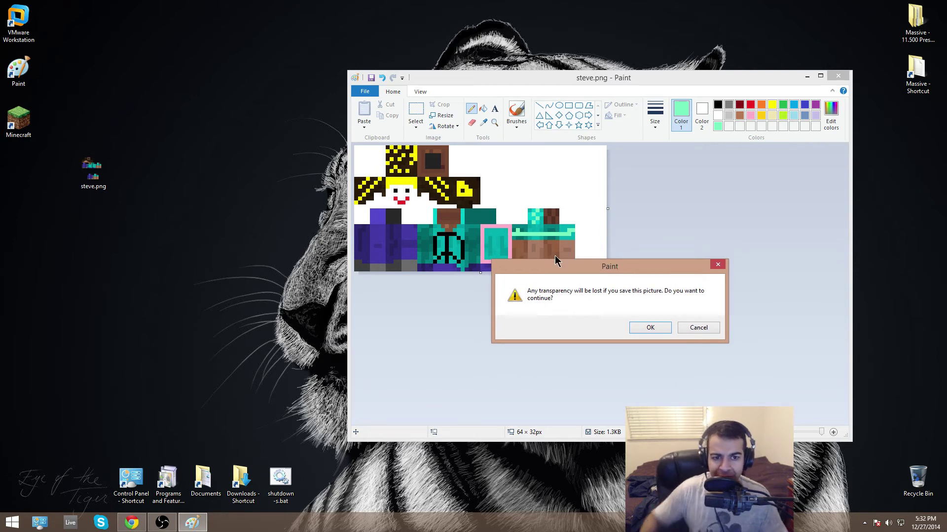
left_click_drag(562, 270, 563, 289)
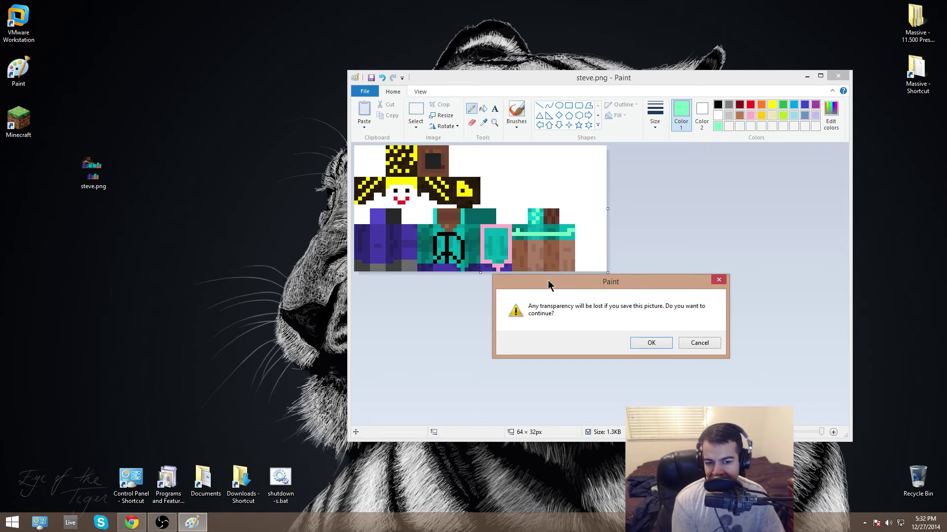
left_click_drag(549, 285, 552, 285)
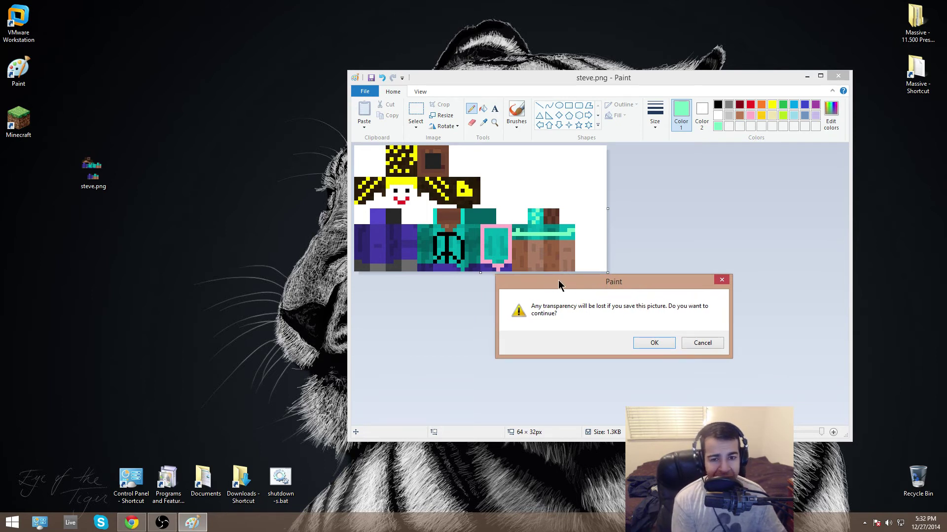
left_click_drag(559, 285, 549, 284)
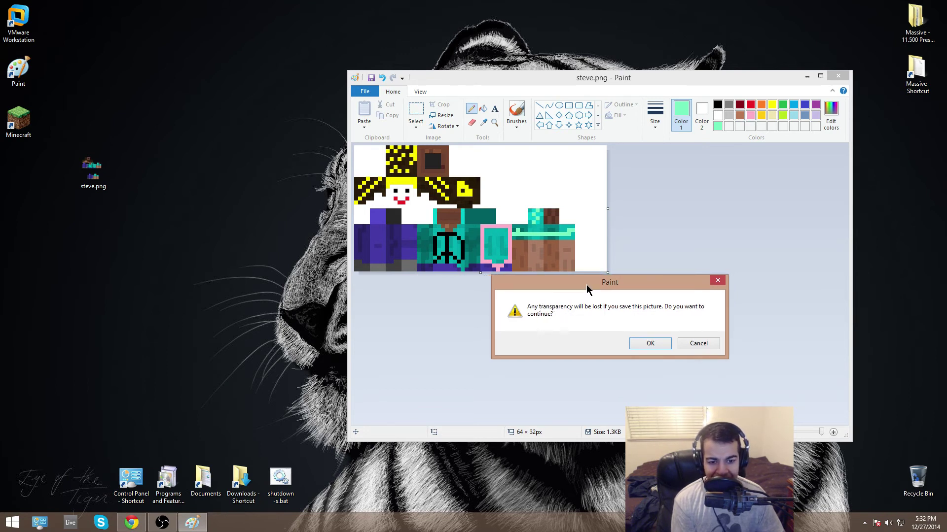
left_click_drag(587, 285, 574, 281)
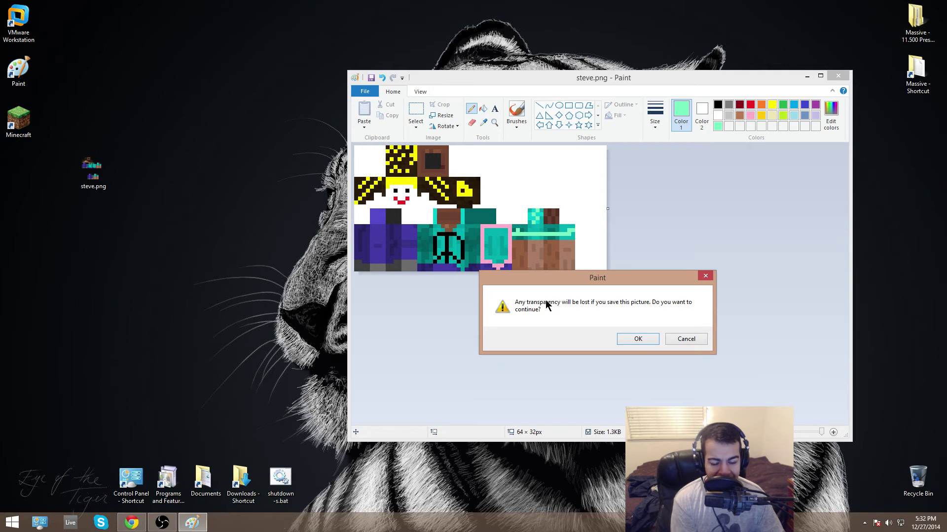
left_click_drag(579, 279, 584, 280)
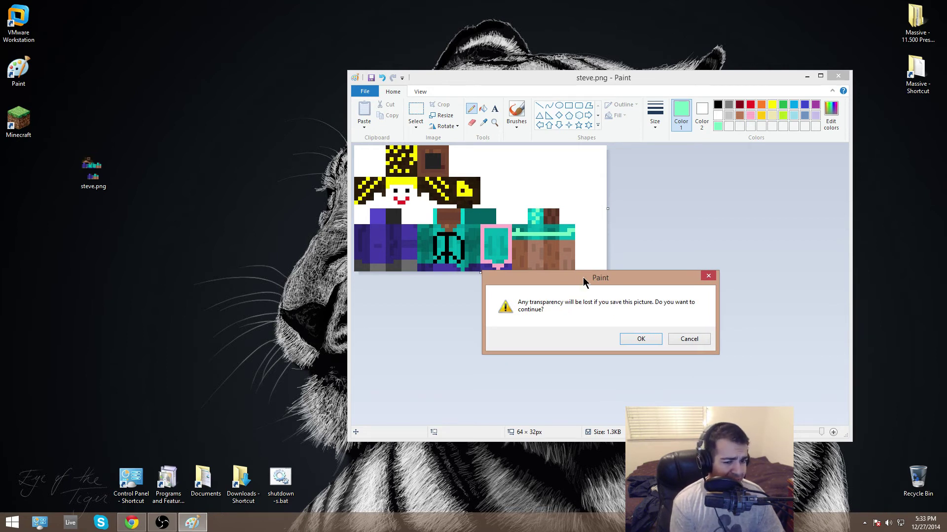
left_click(645, 341)
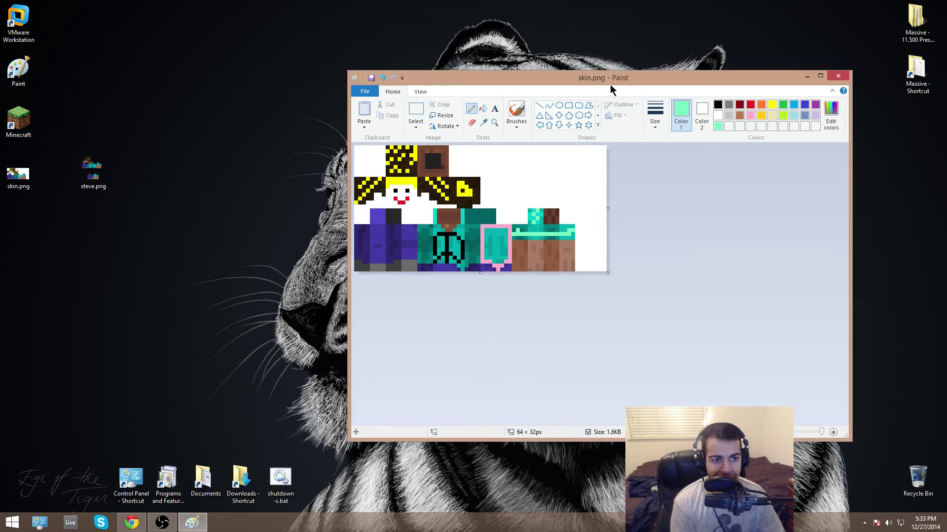
- Place skin.png below steve.png on the desktop, then navigate Chrome to minecraft.net
left_click(806, 76)
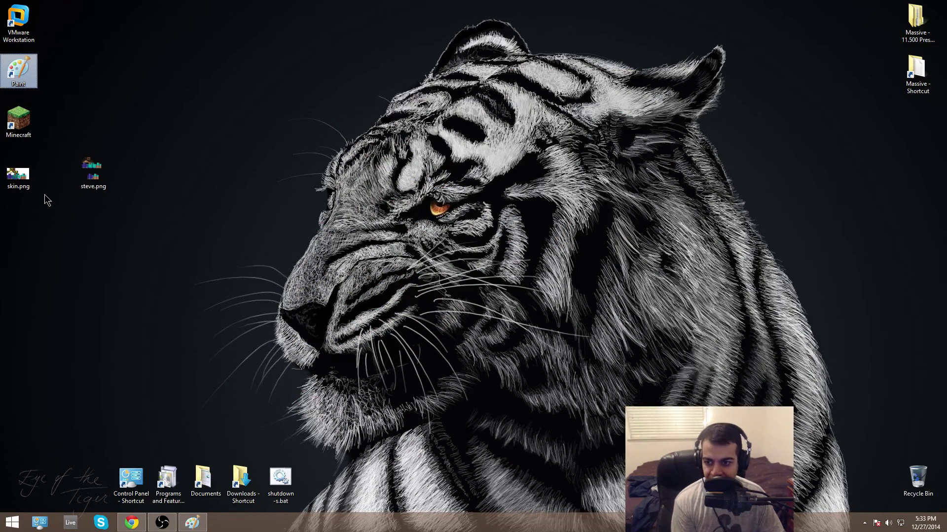
left_click_drag(18, 175, 109, 282)
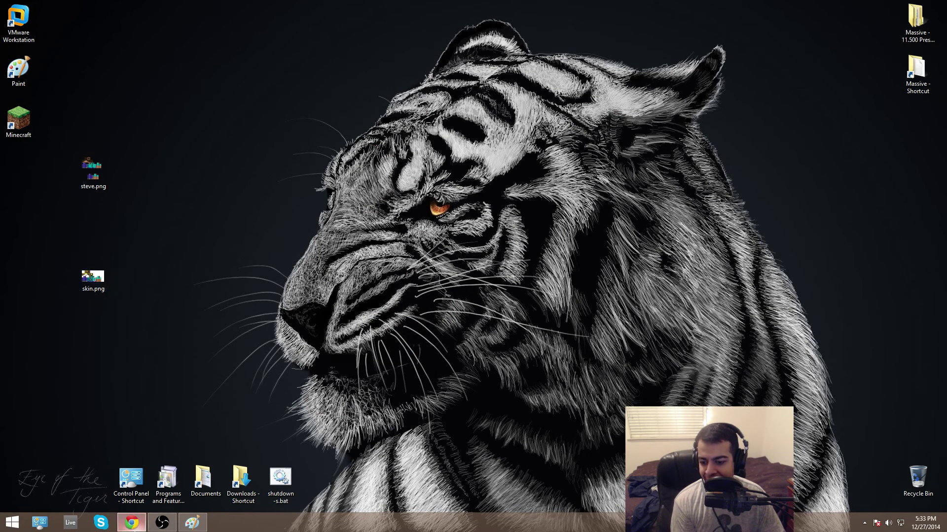
left_click(131, 523)
left_click(433, 23)
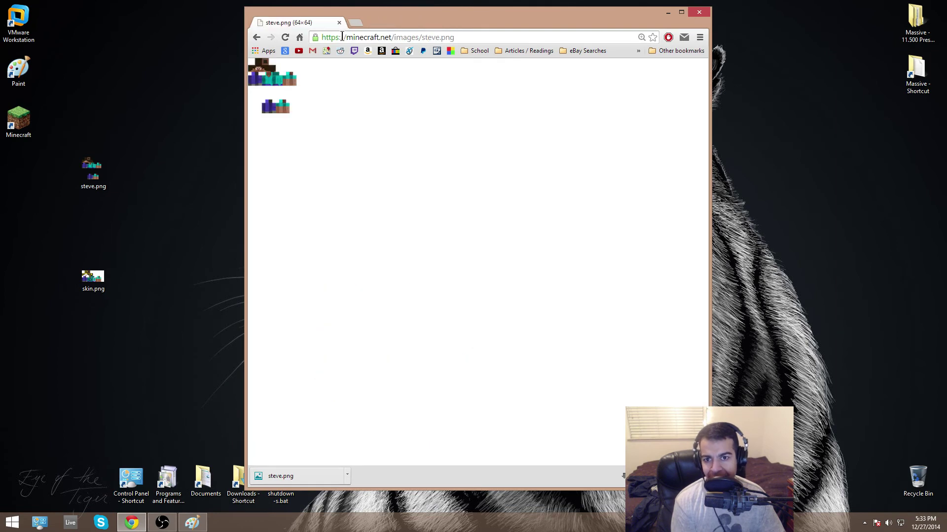
left_click(337, 37)
type("minec")
key("Return")
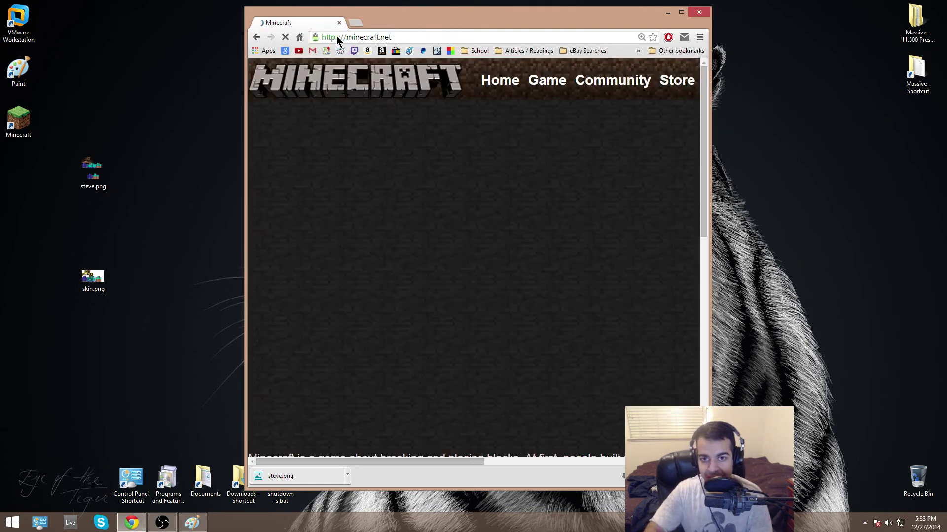
- Maximize Chrome and open the minecraft.net account profile page
left_click(681, 12)
left_click(527, 63)
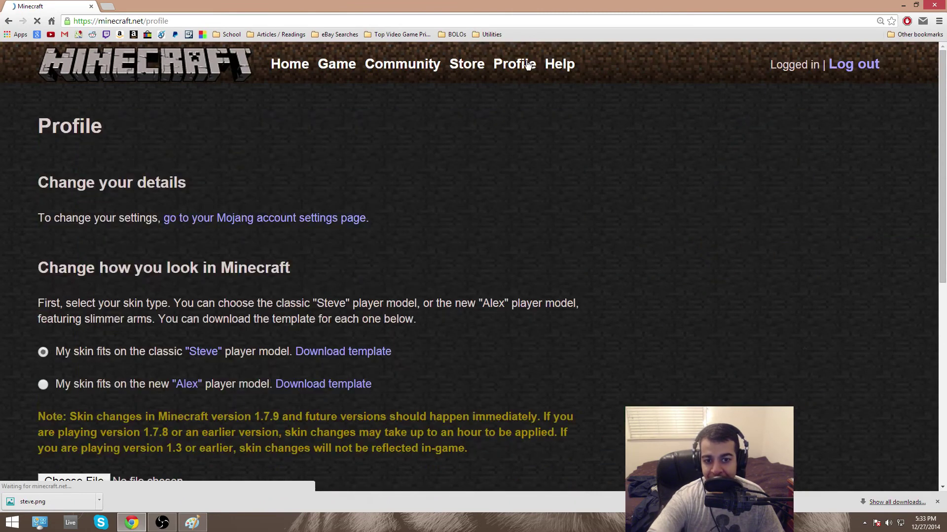
scroll(443, 238, "down", 1)
scroll(444, 238, "down", 3)
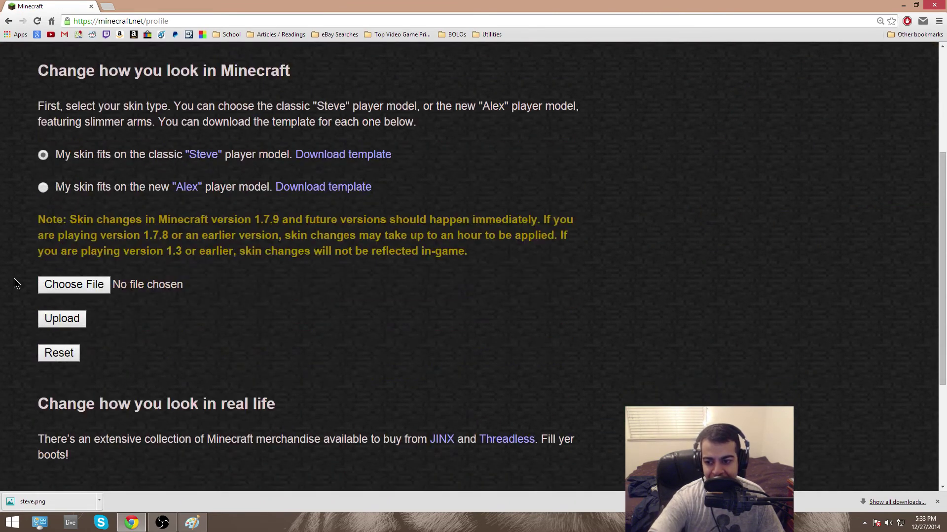
- Choose skin.png from the Desktop and upload it as the classic Steve skin
left_click(64, 286)
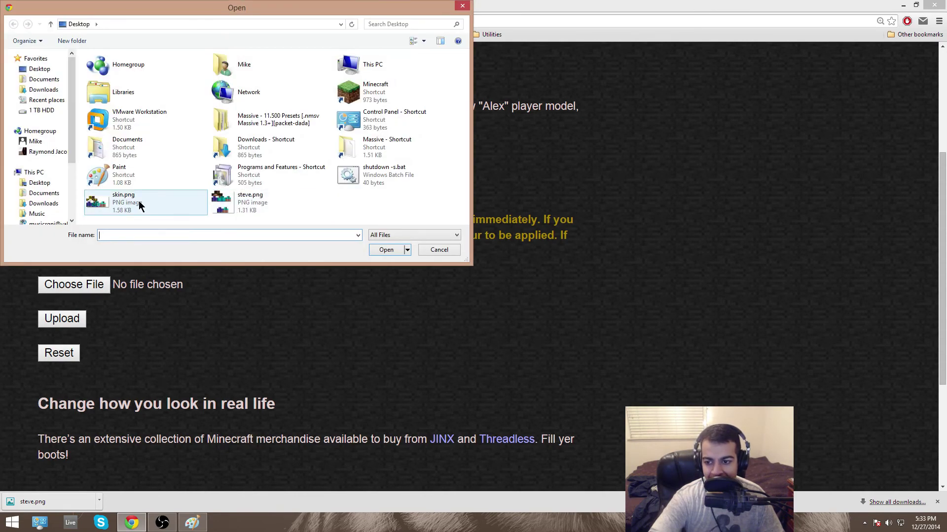
left_click_drag(141, 7, 203, 19)
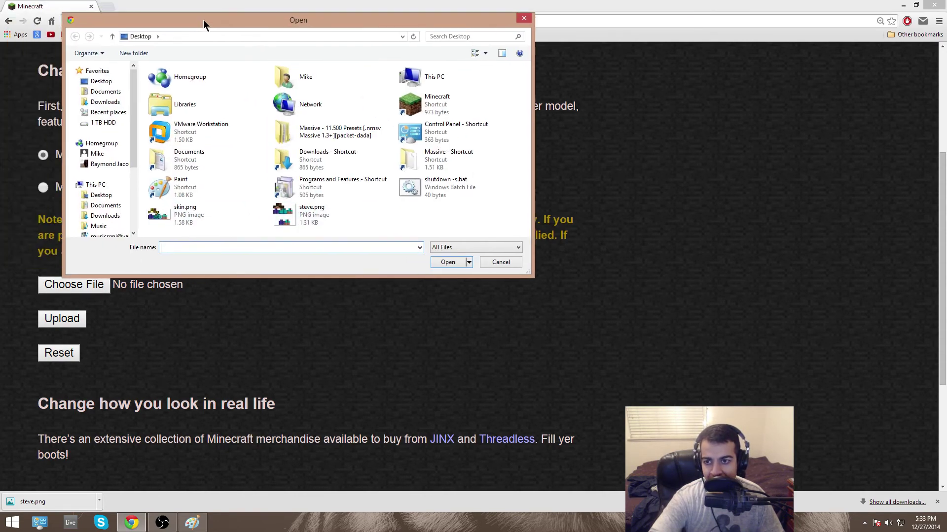
left_click(198, 213)
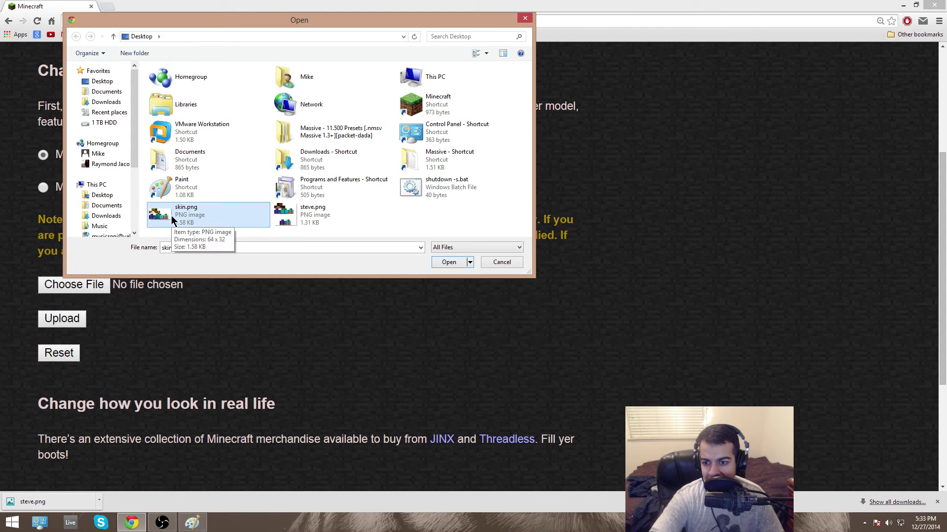
double_click(179, 214)
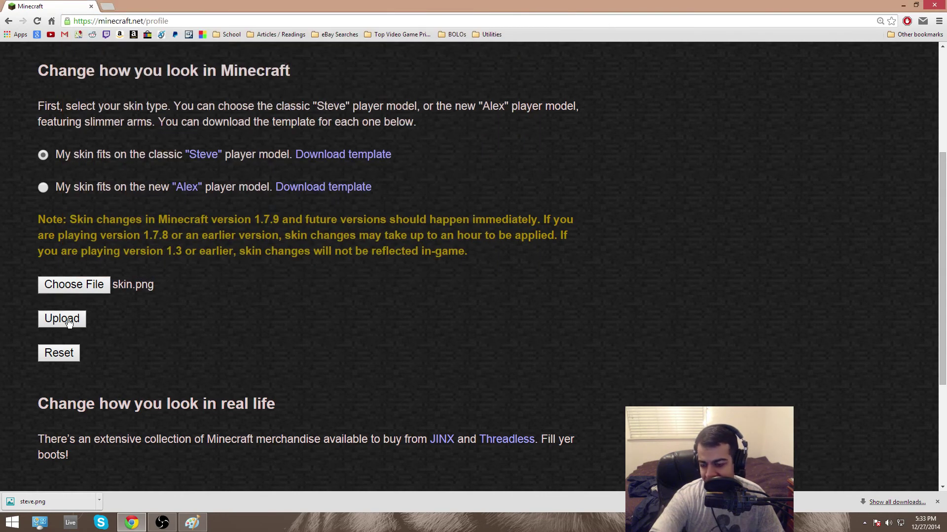
left_click(69, 319)
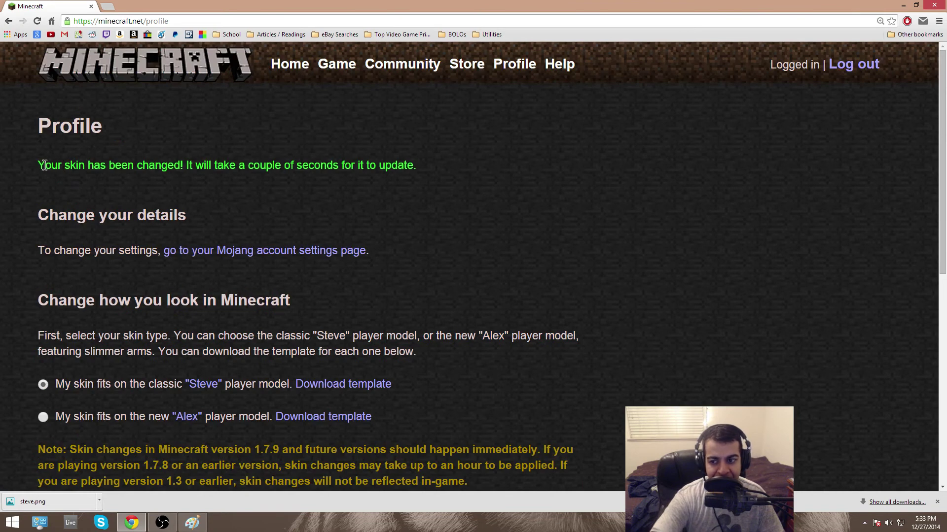
left_click_drag(42, 165, 218, 165)
- Restore down and move Chrome aside, minimize it, and place skin.png below steve.png
left_click(426, 178)
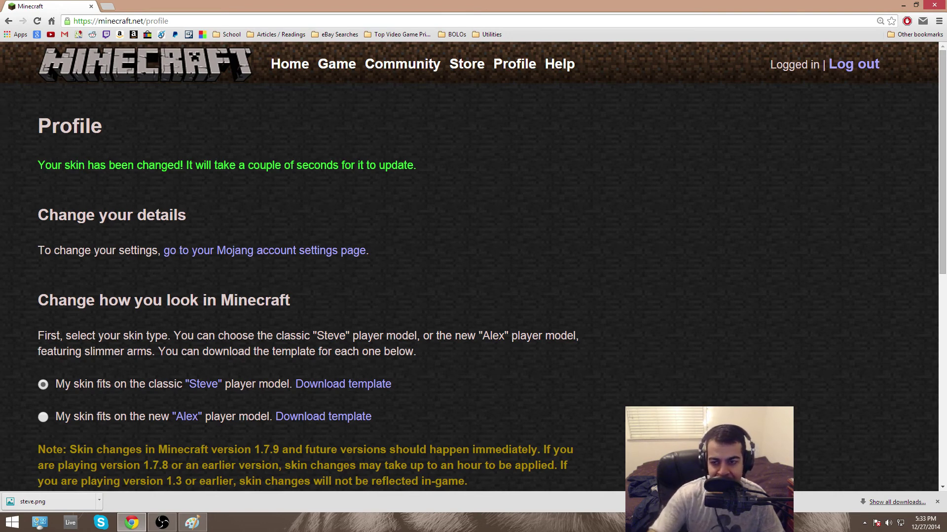
left_click_drag(170, 14, 401, 21)
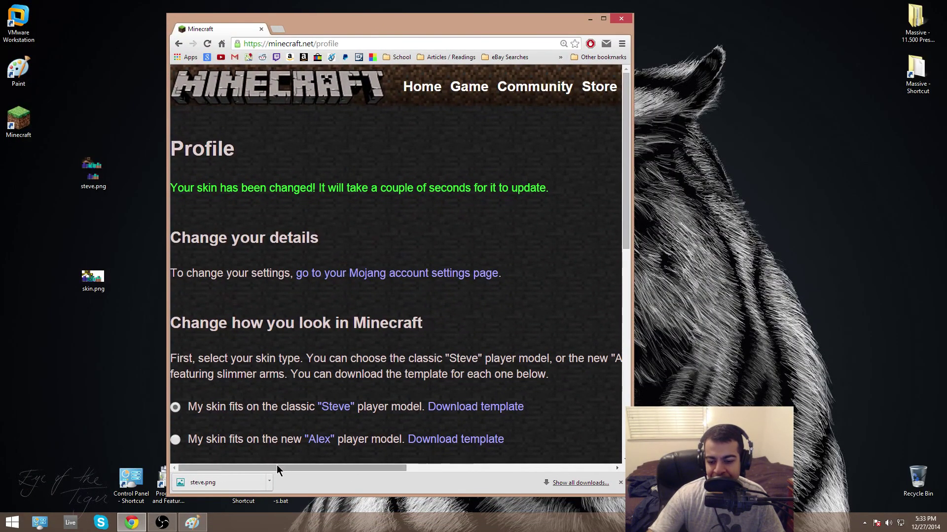
left_click_drag(414, 186, 332, 187)
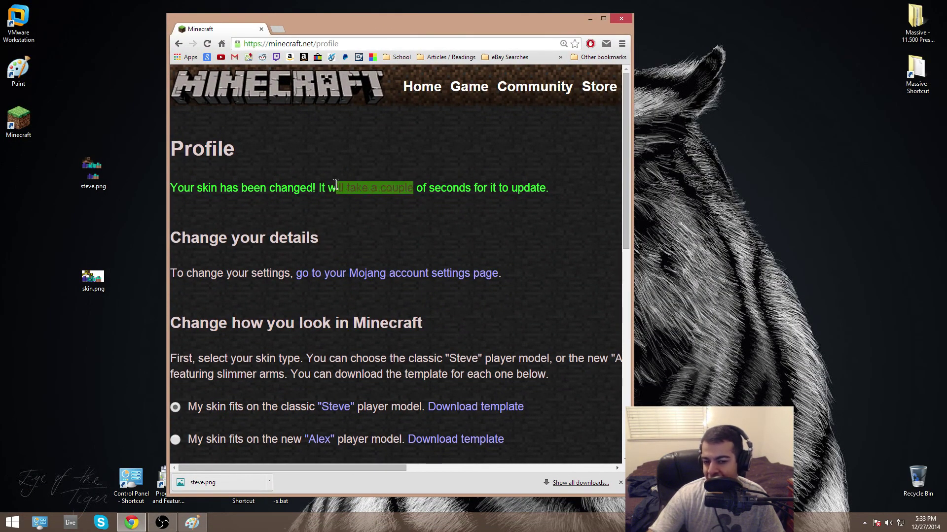
left_click(336, 160)
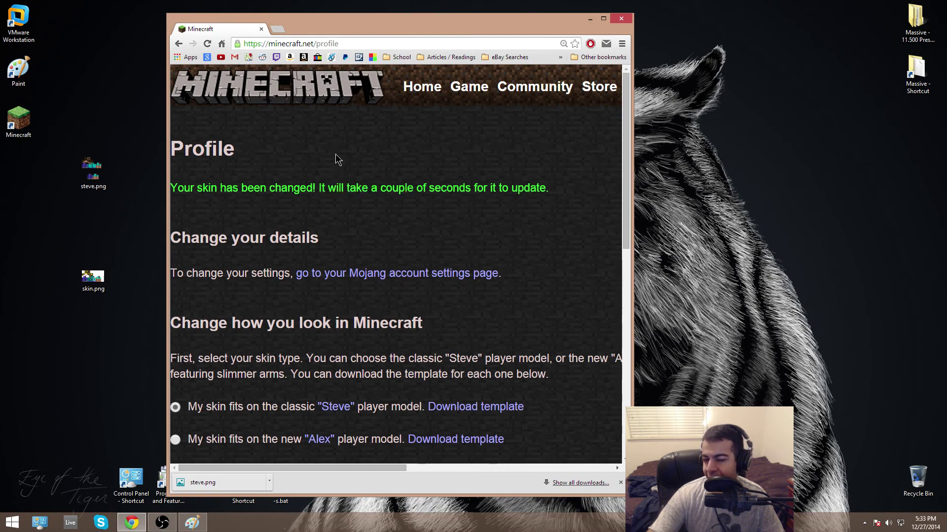
left_click_drag(419, 18, 499, 24)
left_click(146, 269)
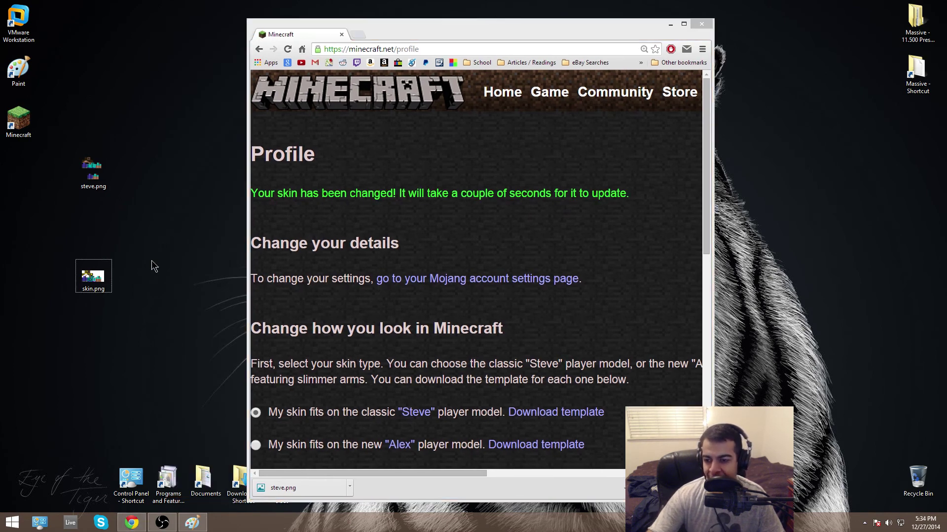
left_click(442, 473)
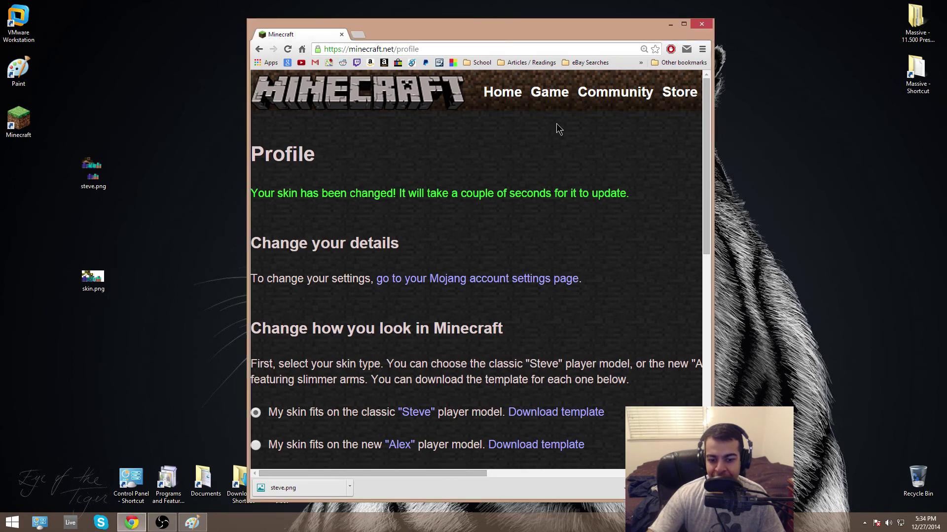
left_click(671, 25)
left_click_drag(79, 278, 96, 229)
- Launch Minecraft 1.8.1 from the launcher and load the New World singleplayer save
left_click(19, 121)
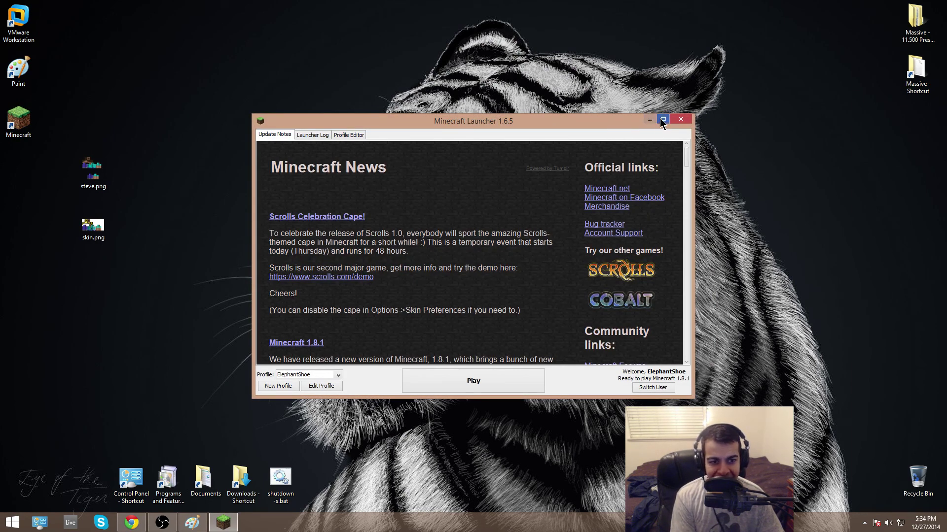
double_click(595, 131)
left_click(397, 508)
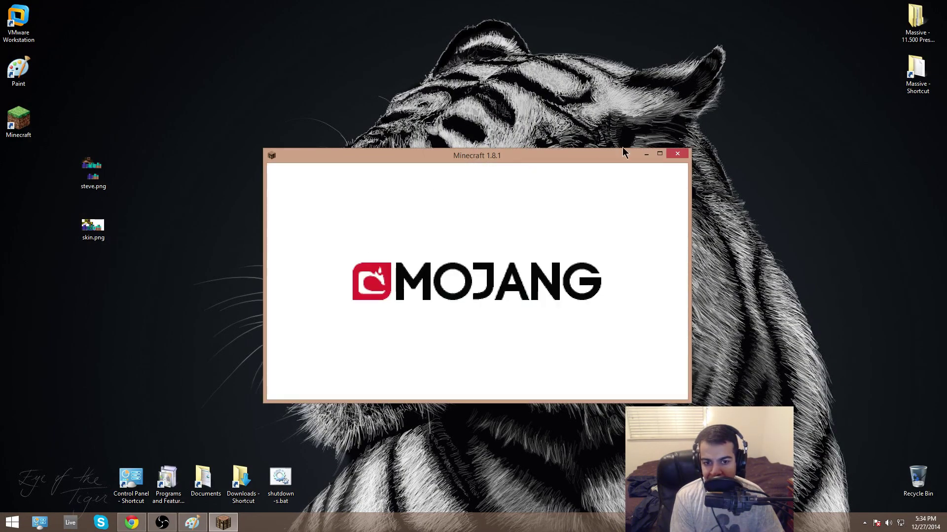
double_click(480, 156)
left_click(394, 249)
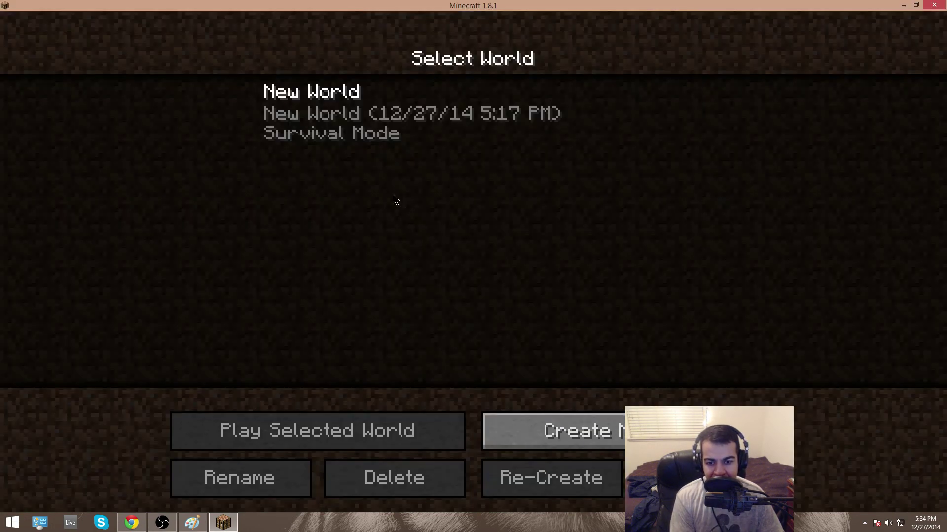
left_click(394, 118)
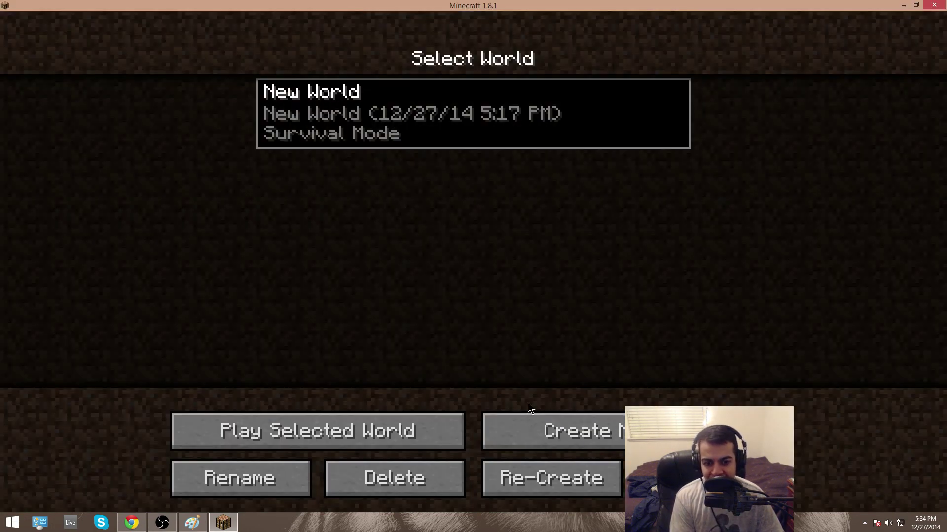
double_click(457, 102)
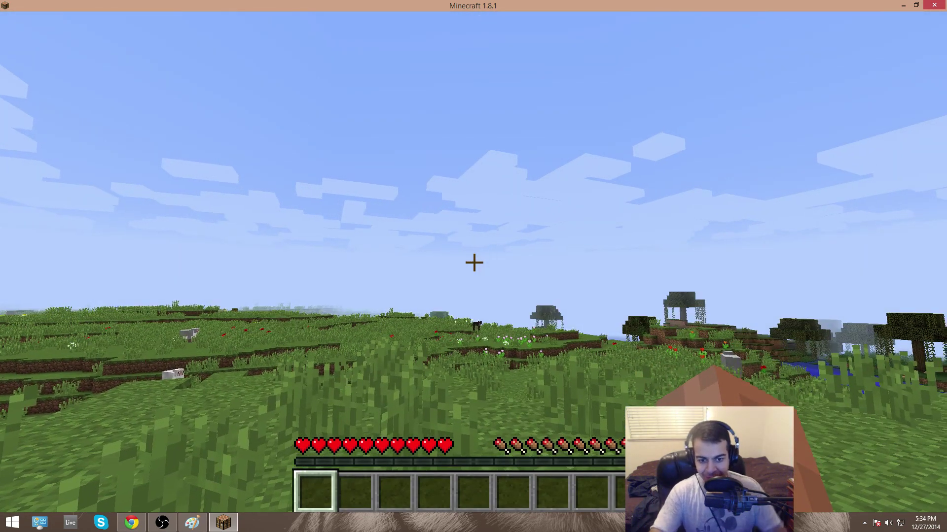
- Walk and jump in third-person back and front views to inspect the blond, red-lipped skin, then pause
key("F5")
key("w")
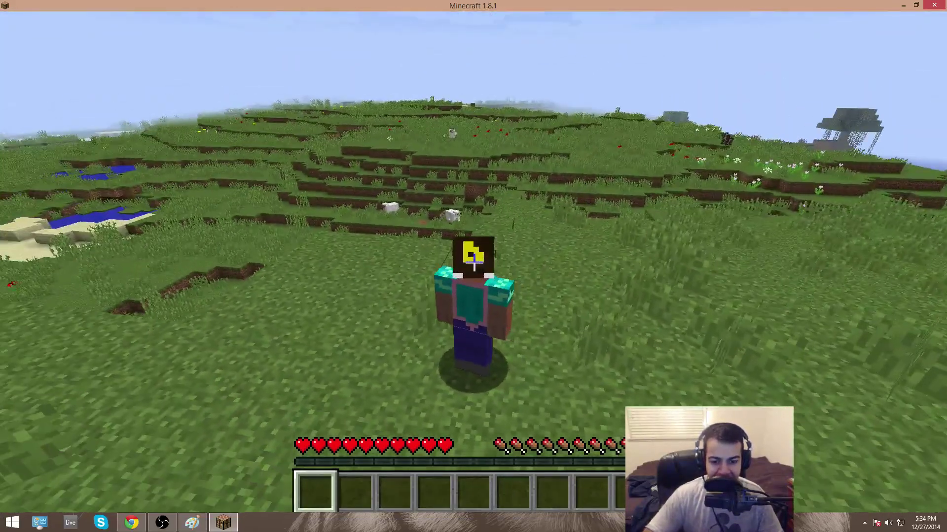
key("F5")
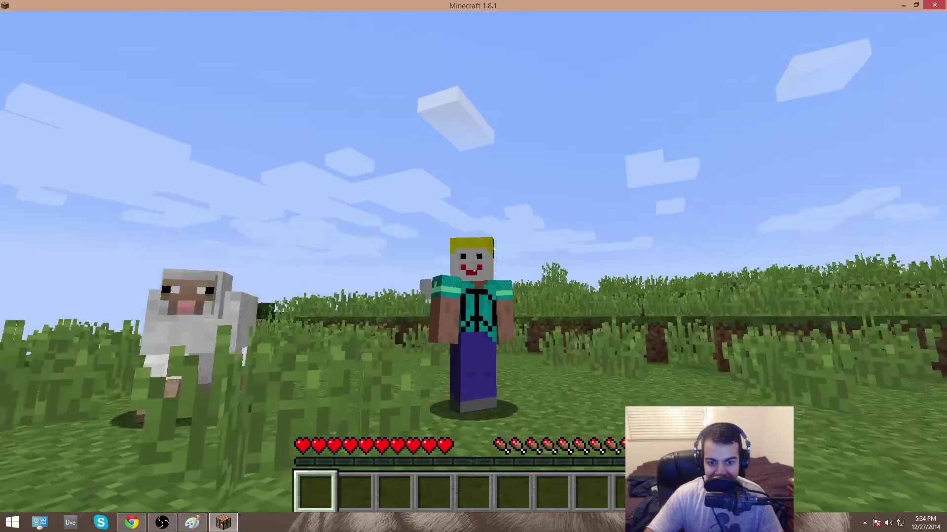
key("w")
key("space")
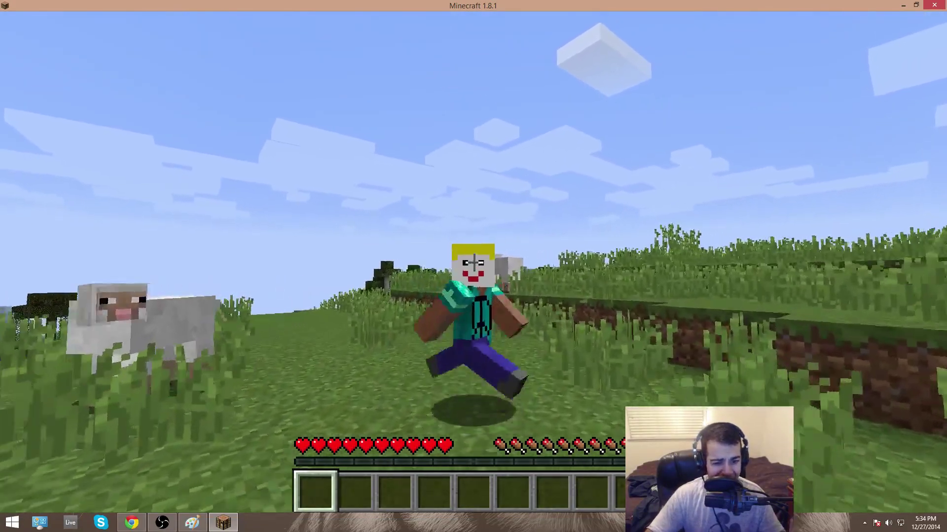
key("space")
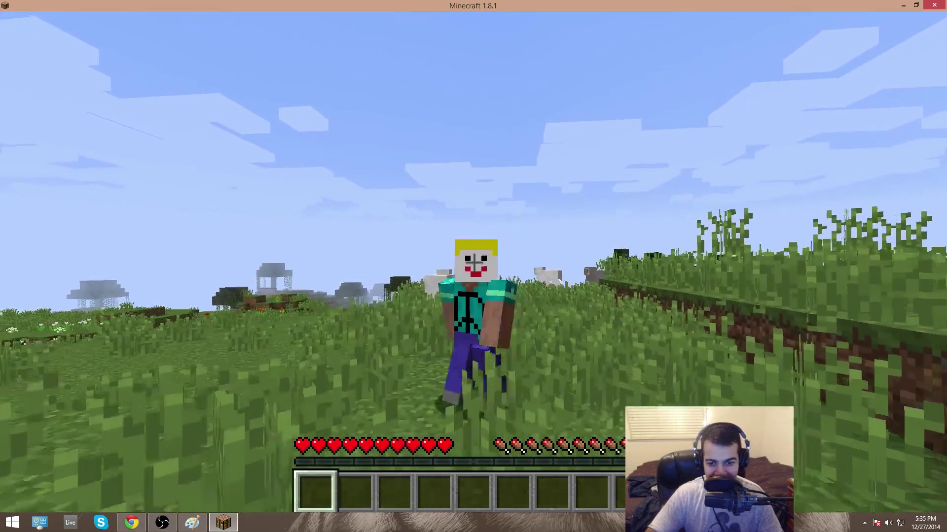
key("Escape")
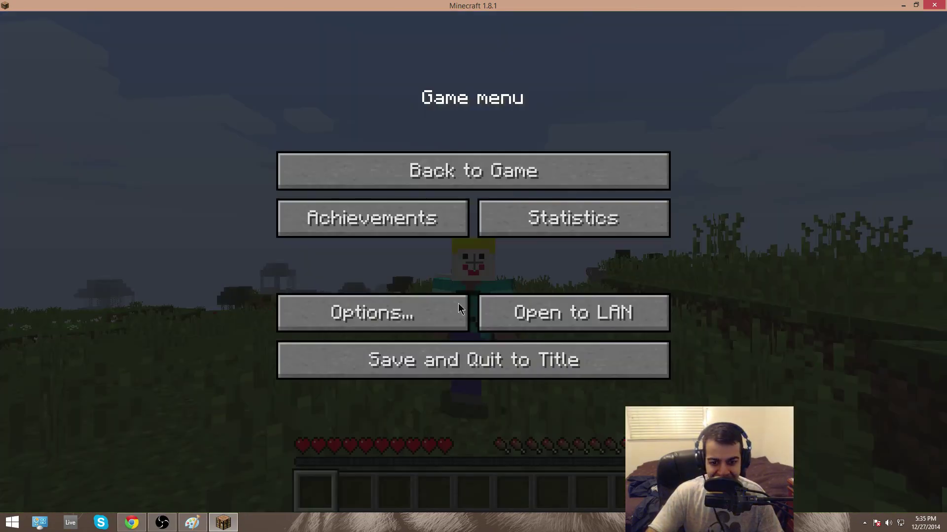
- Save and quit to the title screen, exit Minecraft, and nudge the Paint desktop shortcut
left_click(436, 362)
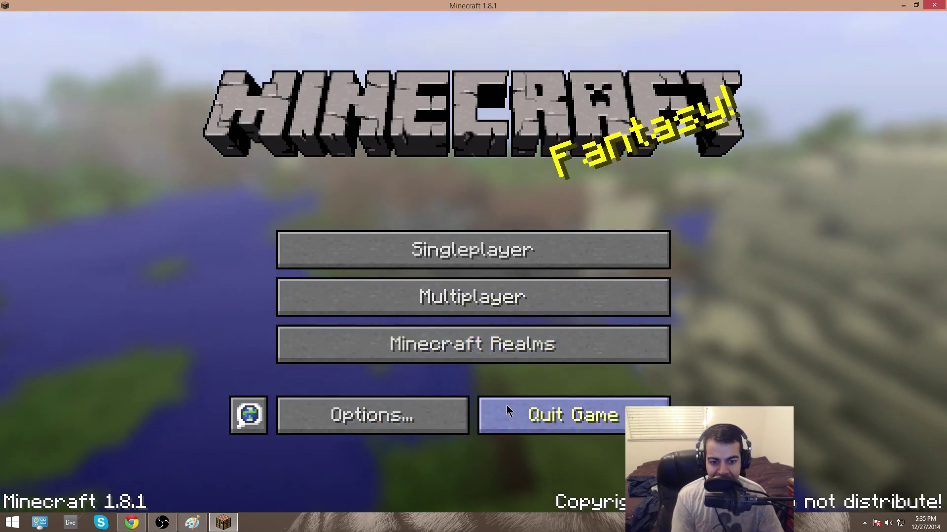
left_click(532, 417)
mouse_move(17, 68)
left_mouse_down()
mouse_move(166, 70)
mouse_move(17, 68)
left_mouse_up()
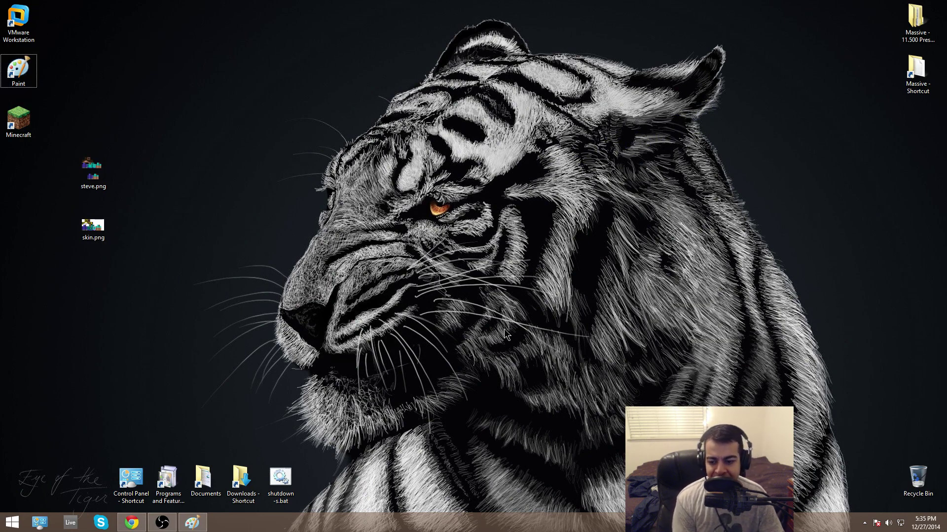
- Bring the Paint window holding skin.png back up from the taskbar and close it
left_click(197, 522)
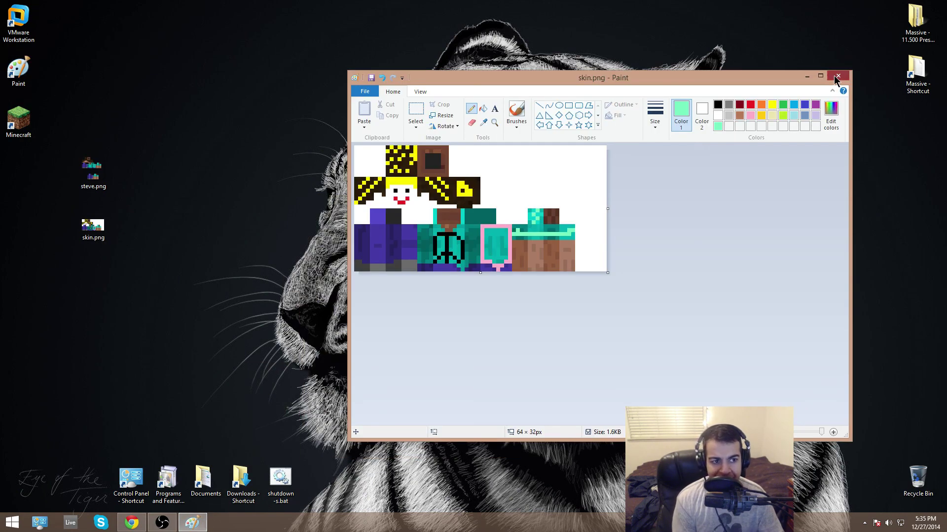
left_click(838, 80)
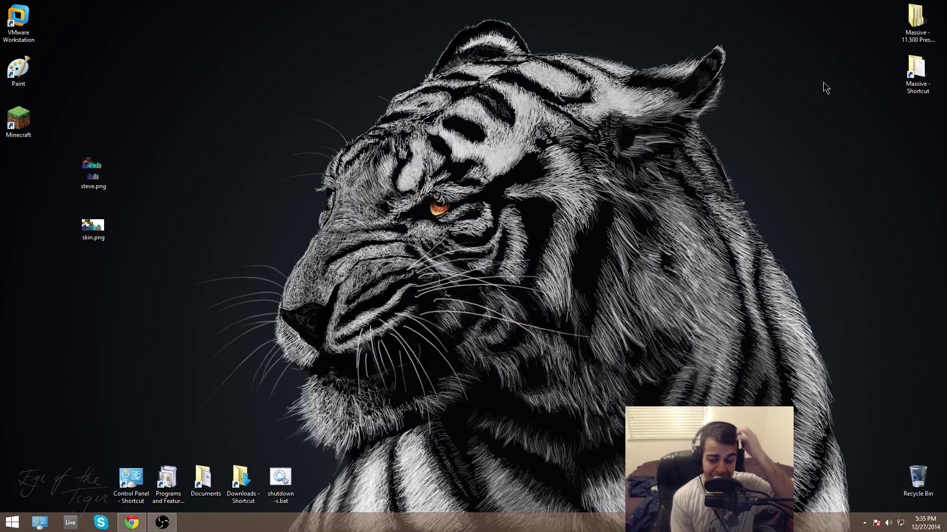